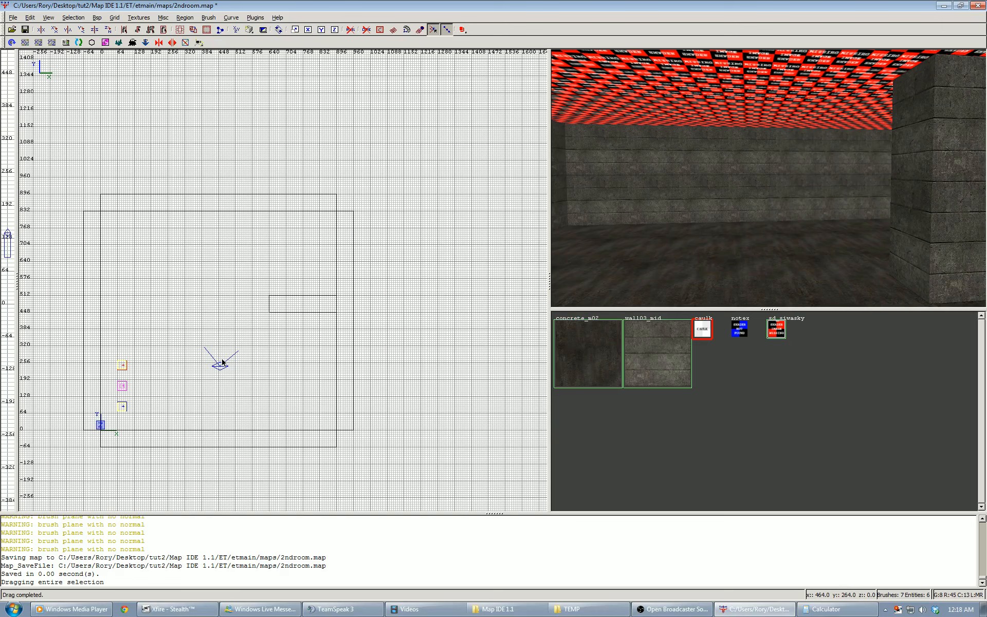
# Reposition the camera at several spots in the top-down room plan and turn it to look in different directions
pyautogui.keyDown('ctrl'); pyautogui.middleClick(288, 246); pyautogui.keyUp('ctrl')
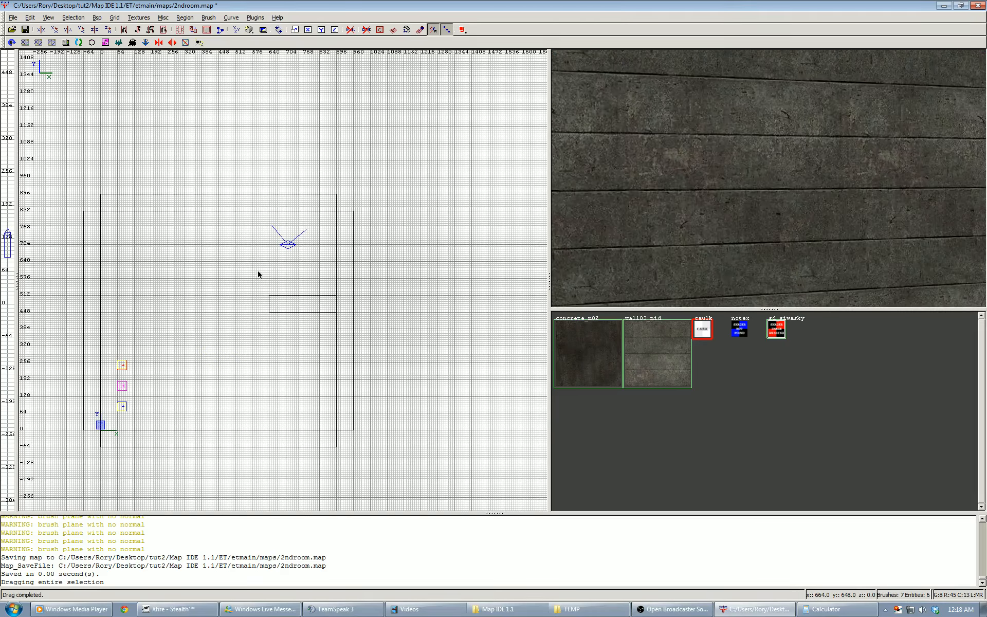
pyautogui.keyDown('ctrl'); pyautogui.middleClick(185, 370); pyautogui.keyUp('ctrl')
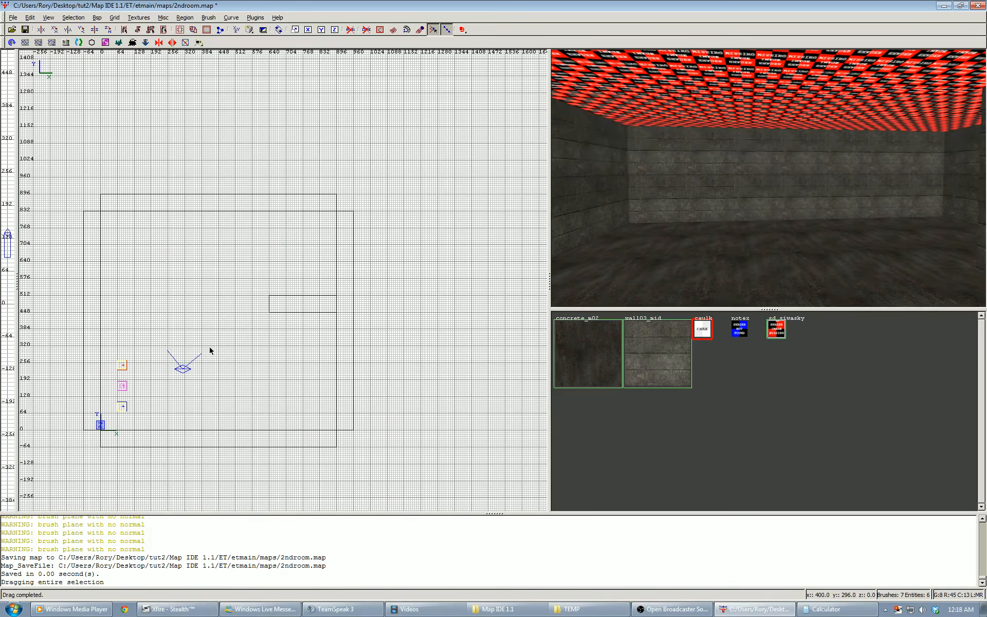
pyautogui.middleClick(257, 373)
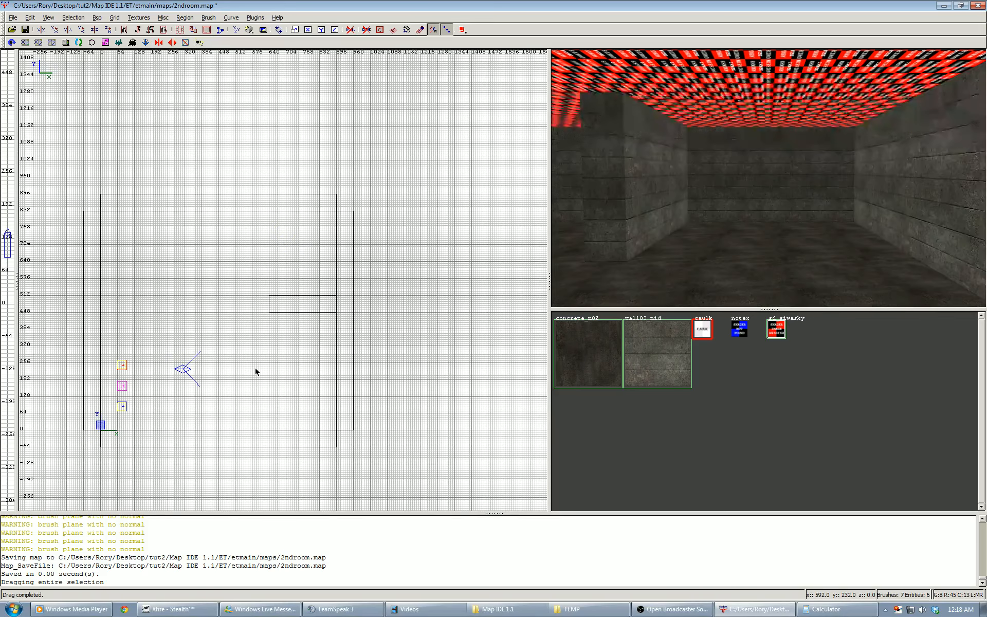
pyautogui.middleClick(228, 350)
pyautogui.scroll(-1, 227, 346)
pyautogui.middleClick(223, 314)
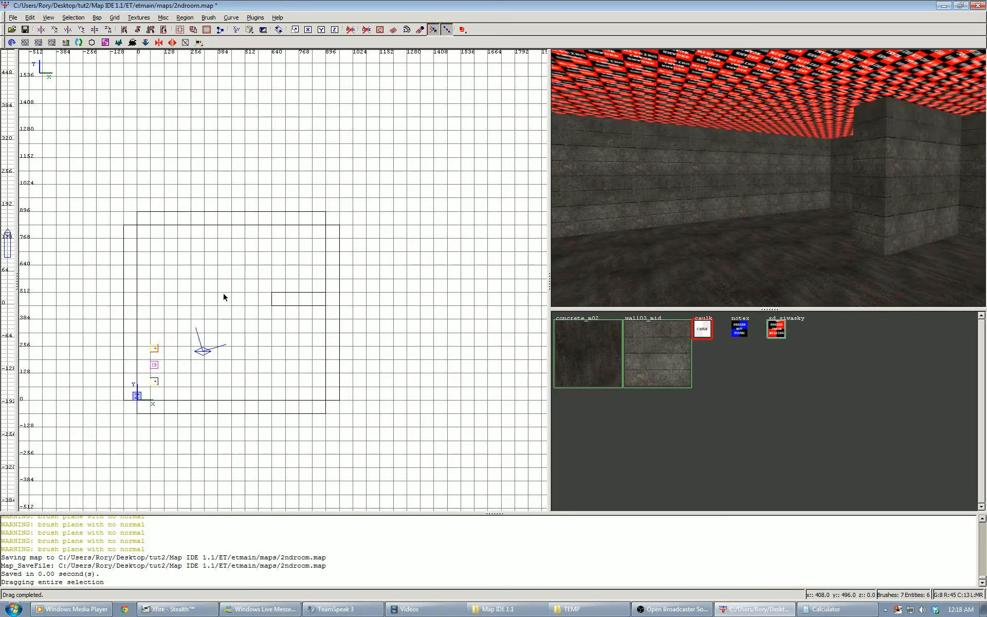
pyautogui.moveTo(225, 295); pyautogui.dragTo(269, 351, button='middle')
pyautogui.rightClick(675, 244)
pyautogui.rightClick(769, 178)
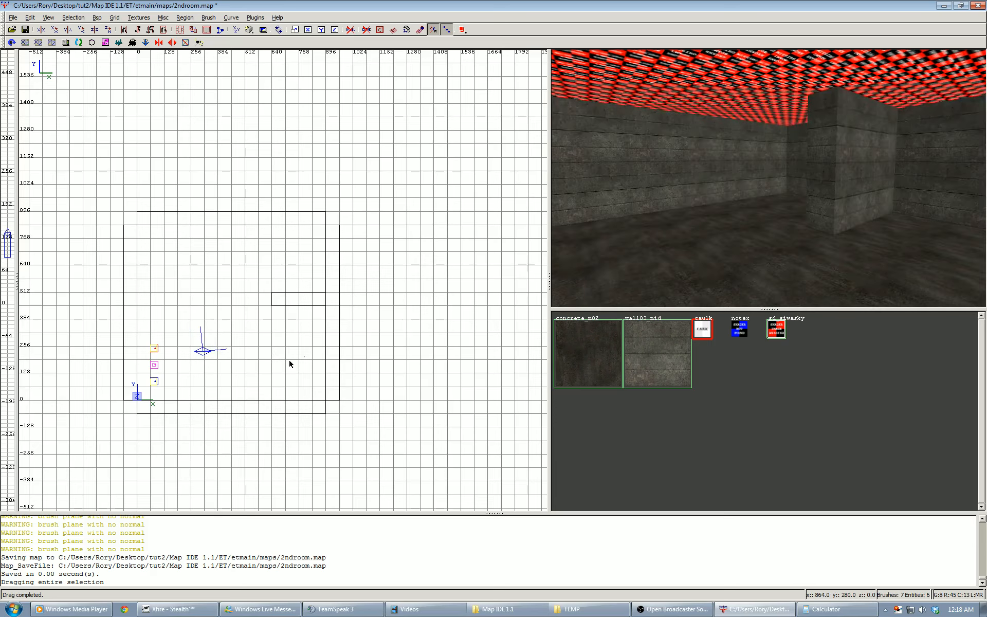
# In the XZ side view, place the camera below the floor and return it to a point inside the room
pyautogui.scroll(1, 245, 350)
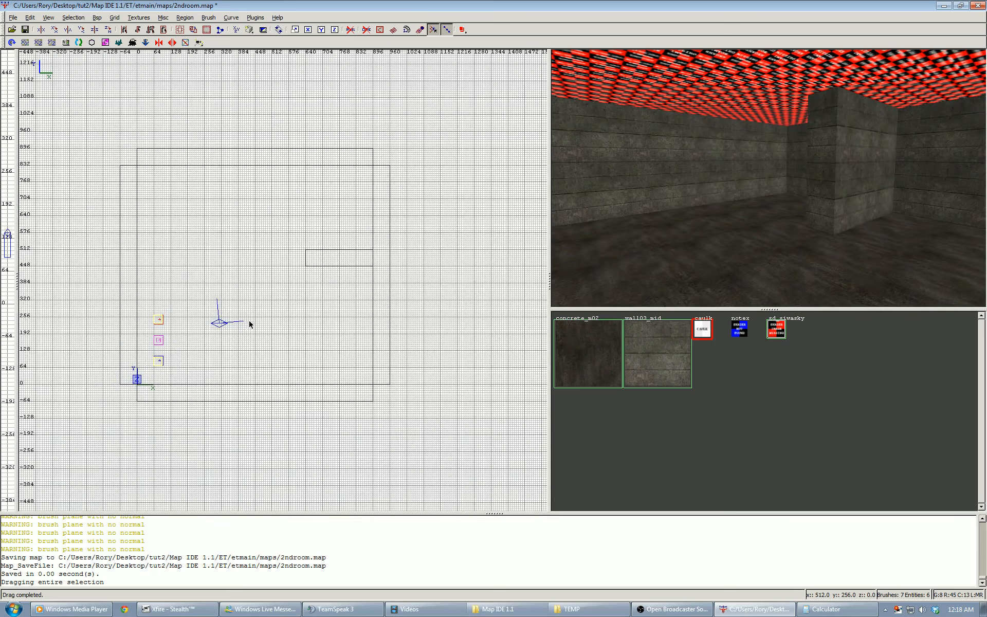
pyautogui.hotkey('ctrl', 'Tab')
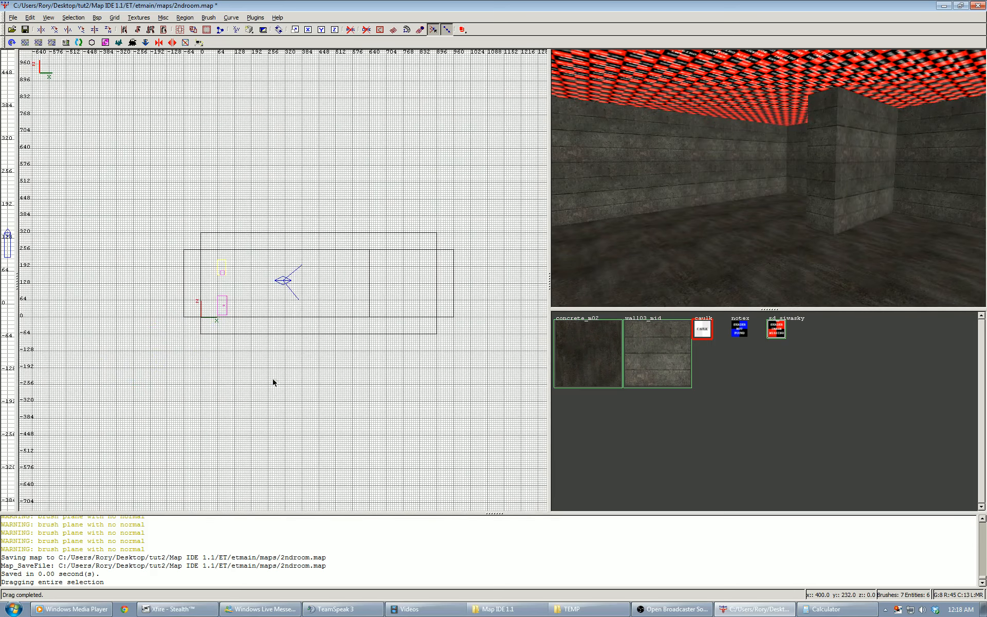
pyautogui.keyDown('ctrl'); pyautogui.middleClick(288, 379); pyautogui.keyUp('ctrl')
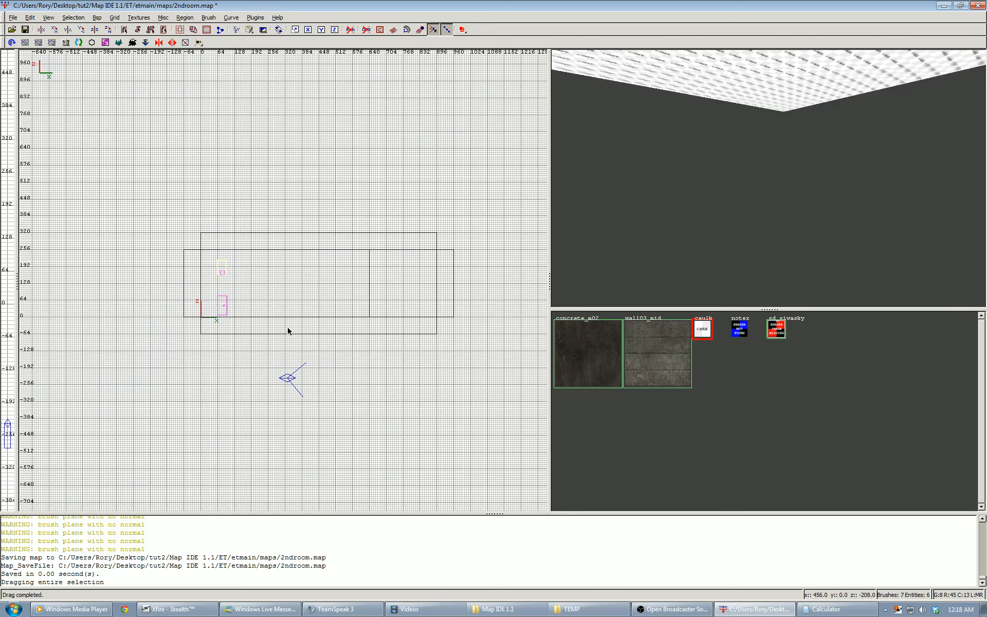
pyautogui.keyDown('ctrl'); pyautogui.middleClick(286, 292); pyautogui.keyUp('ctrl')
pyautogui.rightClick(646, 232)
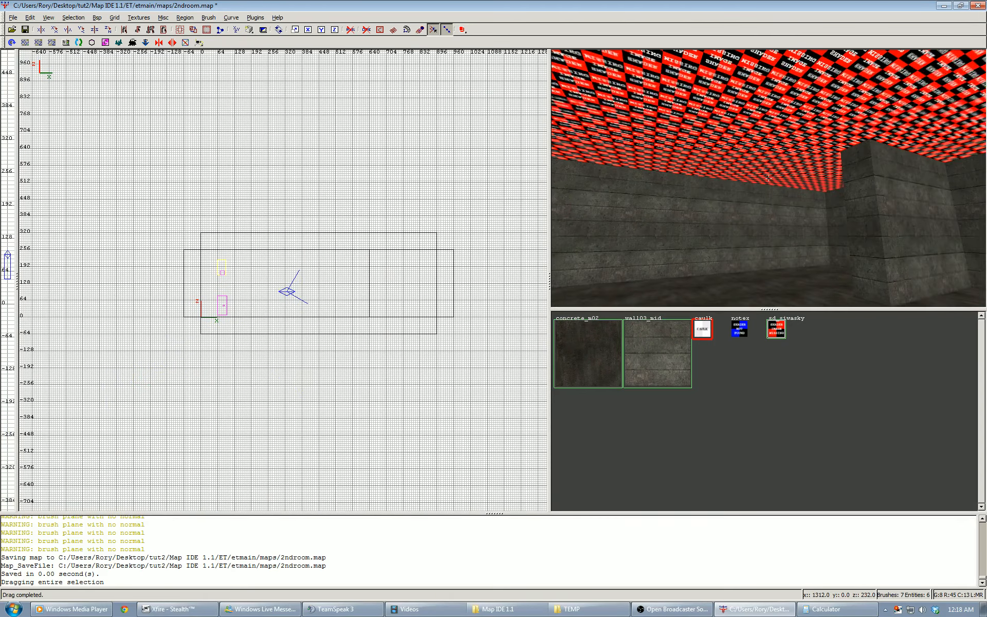
pyautogui.rightClick(769, 177)
# Draw a 64 by 64 caulk brush at x 128, y 768 and resize it in the side view into a 64-unit-high cube
pyautogui.hotkey('ctrl', 'Tab')
pyautogui.hotkey('ctrl', 'Tab')
pyautogui.scroll(-1, 313, 267)
pyautogui.scroll(3, 313, 265)
pyautogui.moveTo(314, 264); pyautogui.dragTo(298, 270, button='right')
pyautogui.moveTo(253, 229); pyautogui.dragTo(228, 252, button='right')
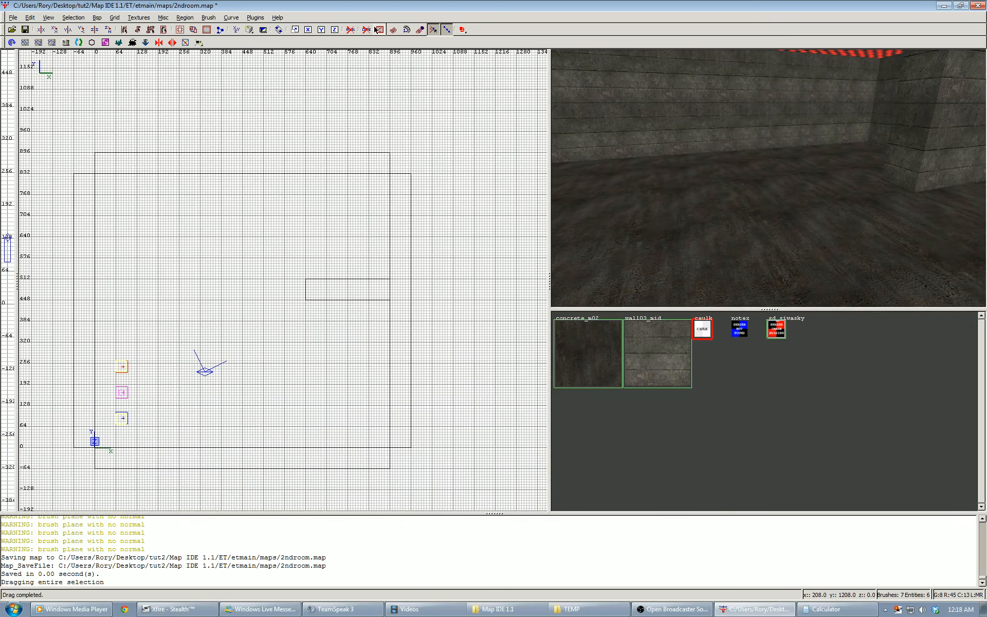
pyautogui.scroll(1, 187, 201)
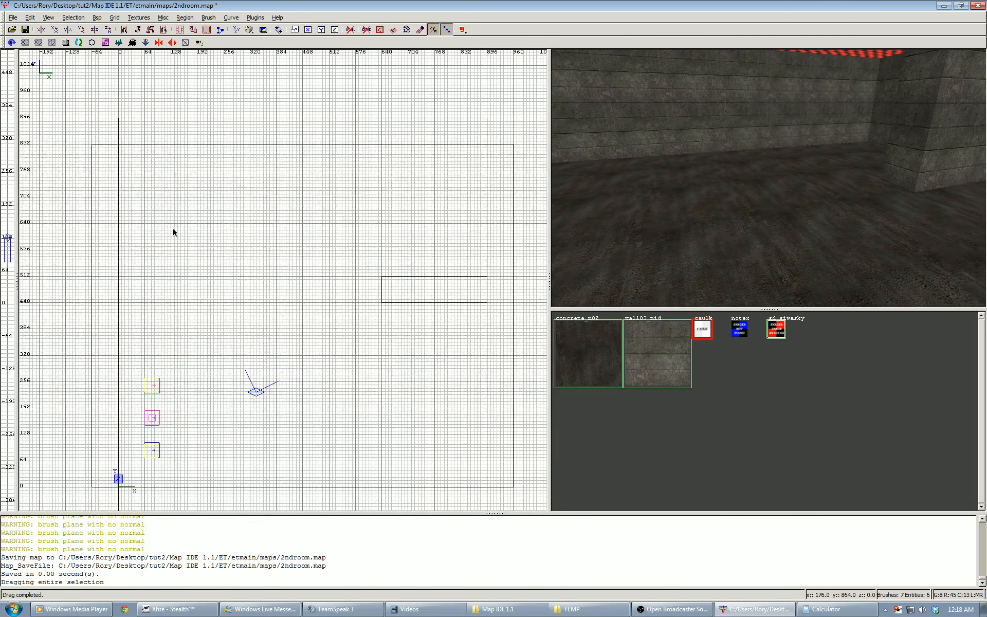
pyautogui.moveTo(173, 184)
pyautogui.mouseDown()
pyautogui.moveTo(201, 193)
pyautogui.moveTo(194, 201)
pyautogui.mouseUp()
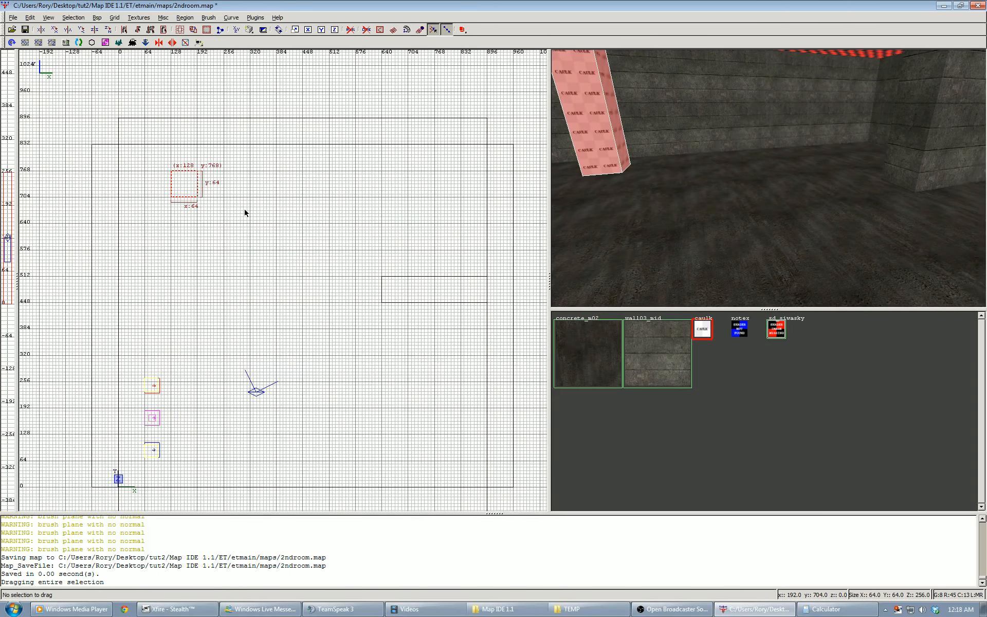
pyautogui.hotkey('ctrl', 'Tab')
pyautogui.moveTo(281, 210); pyautogui.dragTo(288, 256)
pyautogui.moveTo(274, 381); pyautogui.dragTo(277, 359)
# Clone the caulk cube seven times and scatter the copies around the upper-left area of the room plan
pyautogui.hotkey('ctrl', 'Tab')
pyautogui.scroll(-2, 288, 313)
pyautogui.moveTo(282, 300); pyautogui.dragTo(212, 277, button='right')
pyautogui.scroll(2, 251, 292)
pyautogui.press('space')
pyautogui.moveTo(176, 249)
pyautogui.mouseDown()
pyautogui.moveTo(221, 295)
pyautogui.moveTo(244, 332)
pyautogui.moveTo(238, 338)
pyautogui.mouseUp()
pyautogui.press('space')
pyautogui.press('space')
pyautogui.press('space')
pyautogui.moveTo(238, 338)
pyautogui.mouseDown()
pyautogui.moveTo(185, 334)
pyautogui.moveTo(161, 310)
pyautogui.mouseUp()
pyautogui.press('space')
pyautogui.press('space')
pyautogui.moveTo(167, 313); pyautogui.dragTo(227, 260)
pyautogui.press('space')
pyautogui.rightClick(631, 203)
pyautogui.press('Up')
pyautogui.press('Down')
pyautogui.rightClick(632, 202)
pyautogui.moveTo(244, 273); pyautogui.dragTo(281, 277)
pyautogui.press('Escape')
# Select five of the caulk cubes individually in the 3D view and clear the selection
pyautogui.rightClick(769, 177)
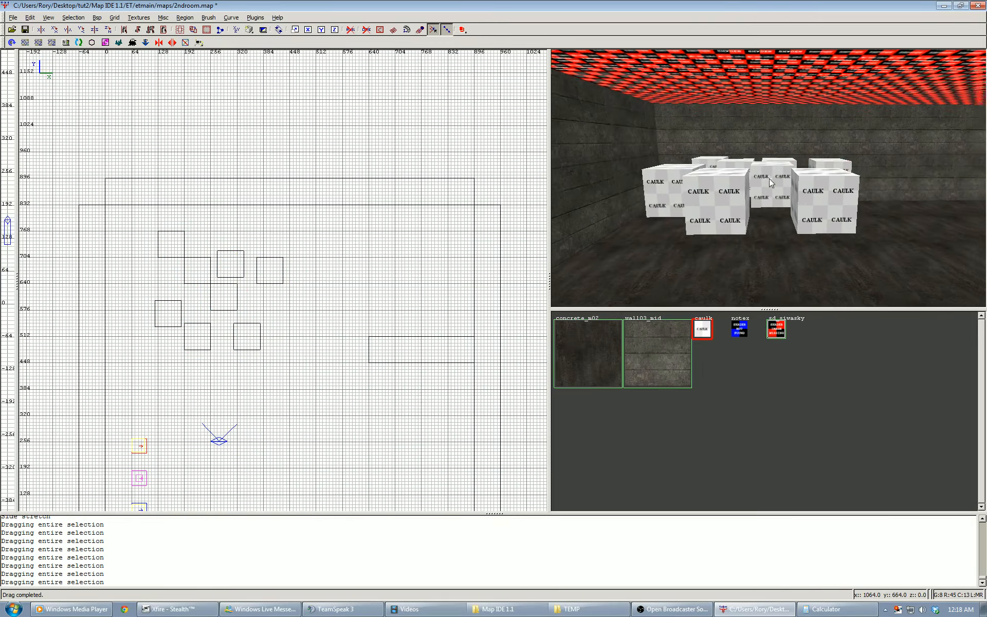
pyautogui.press('Up')
pyautogui.press('Down')
pyautogui.press('Up')
pyautogui.rightClick(769, 178)
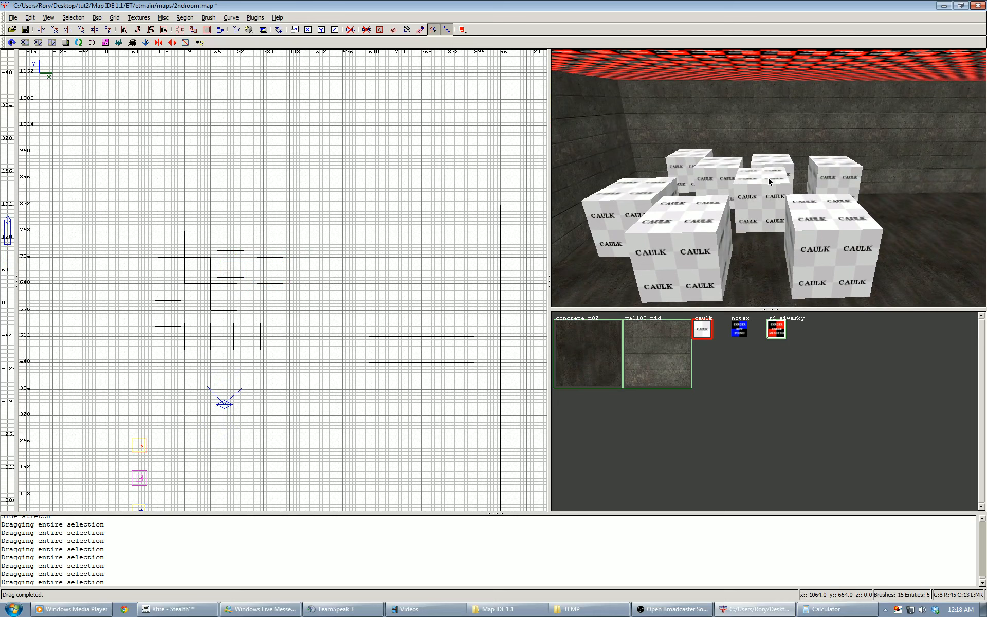
pyautogui.moveTo(692, 239)
pyautogui.keyDown('shift'); pyautogui.mouseDown()
pyautogui.moveTo(643, 221)
pyautogui.moveTo(715, 175)
pyautogui.moveTo(741, 193)
pyautogui.mouseUp(); pyautogui.keyUp('shift')
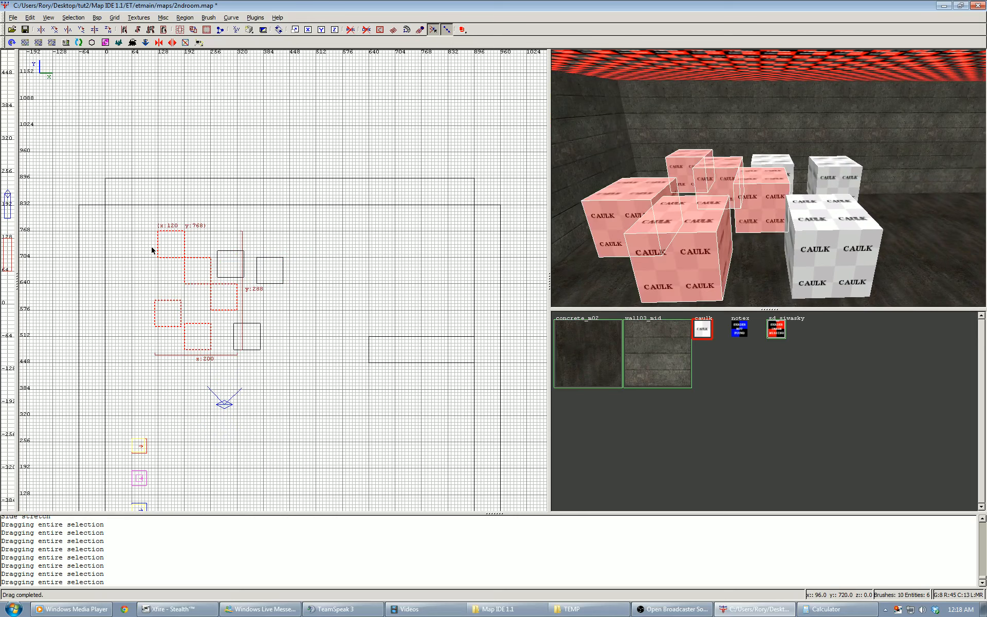
pyautogui.press('Escape')
# Enclose all caulk cubes with a 376 by 376 brush, select everything inside it with Select Inside, and delete the cubes
pyautogui.moveTo(140, 219); pyautogui.dragTo(294, 372)
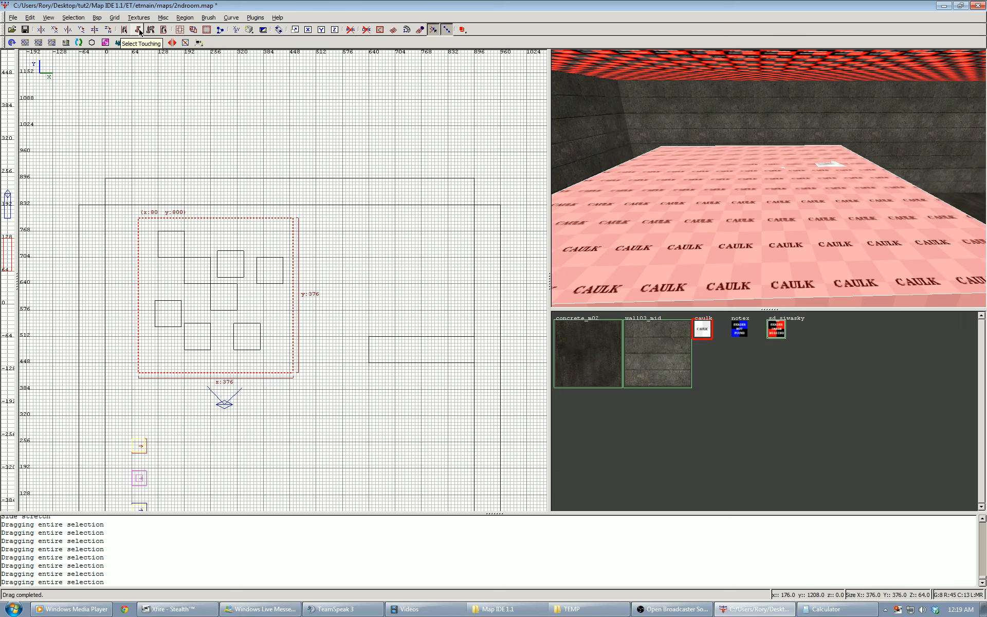
pyautogui.click(163, 30)
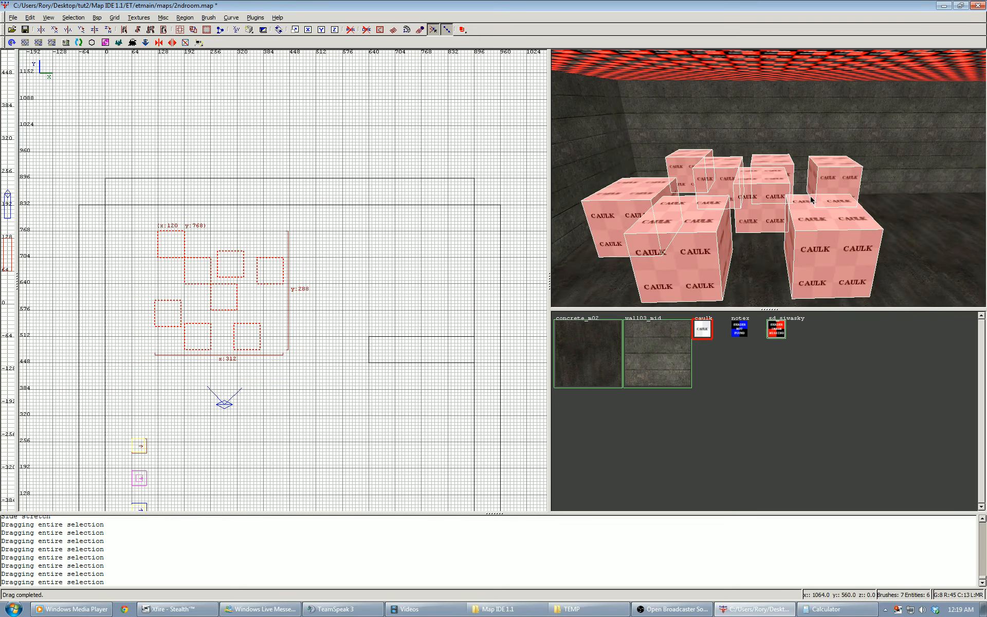
pyautogui.press('BackSpace')
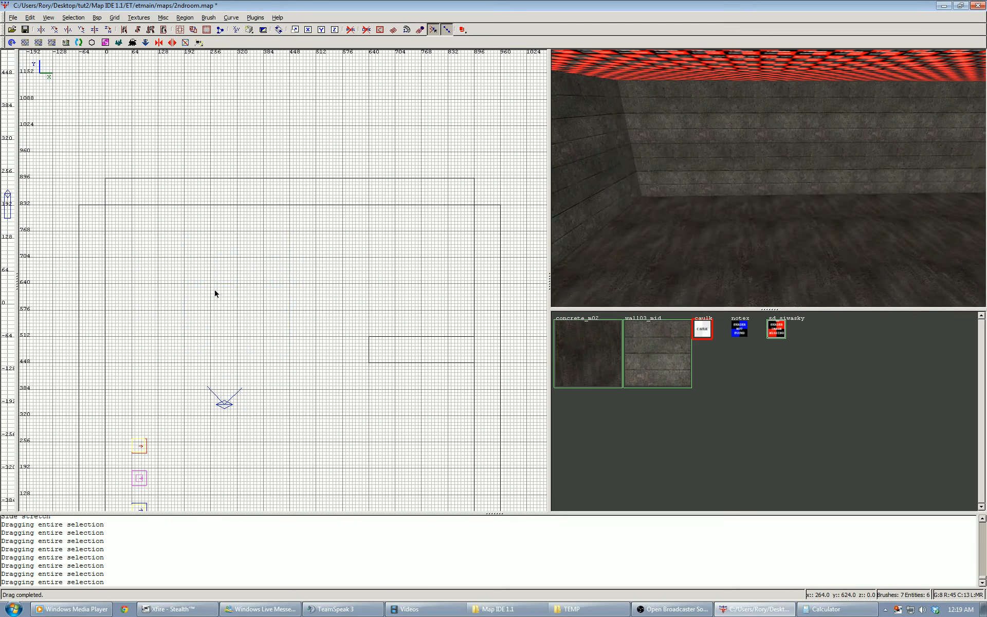
# Draw a 192 by 64 caulk wall brush at x 320, y 512 and stretch it to 192 units high from the floor
pyautogui.moveTo(266, 262); pyautogui.dragTo(245, 227, button='right')
pyautogui.scroll(2, 266, 263)
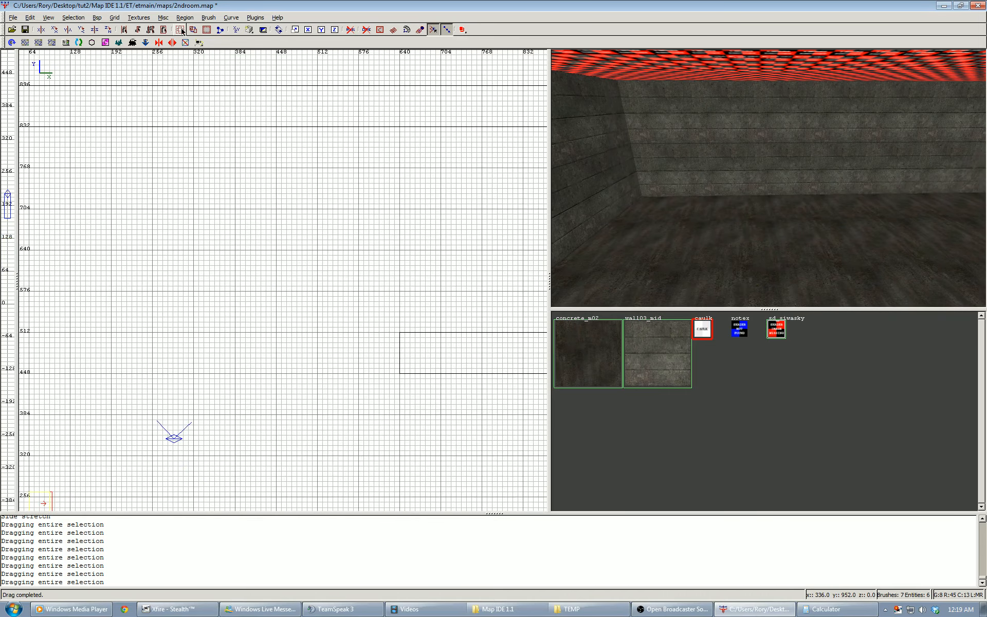
pyautogui.moveTo(224, 360); pyautogui.dragTo(204, 292, button='right')
pyautogui.moveTo(176, 272); pyautogui.dragTo(300, 311)
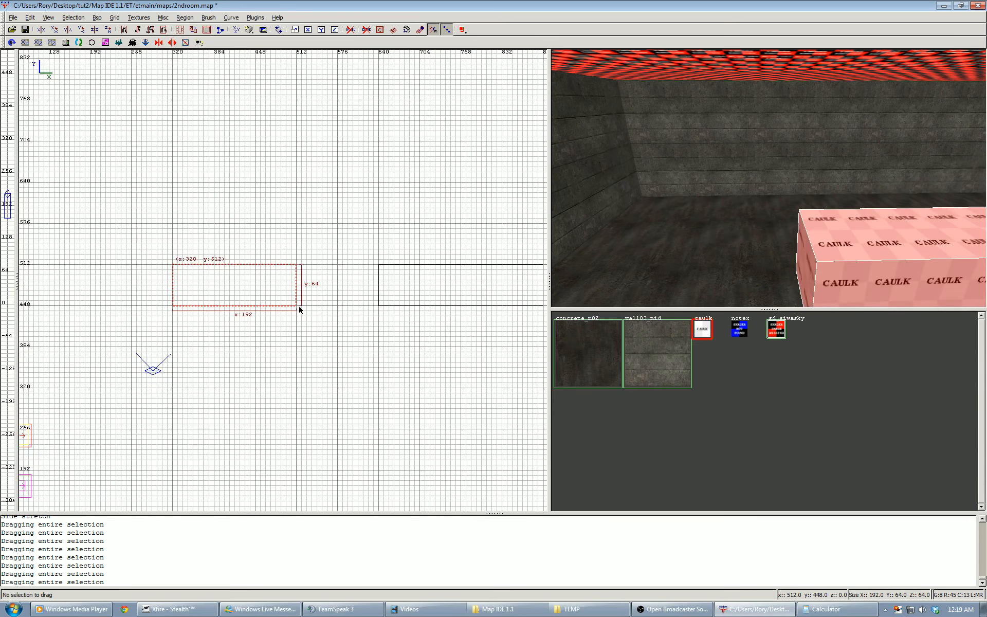
pyautogui.hotkey('ctrl', 'Tab')
pyautogui.moveTo(277, 350); pyautogui.dragTo(273, 388)
pyautogui.moveTo(282, 228); pyautogui.dragTo(282, 185)
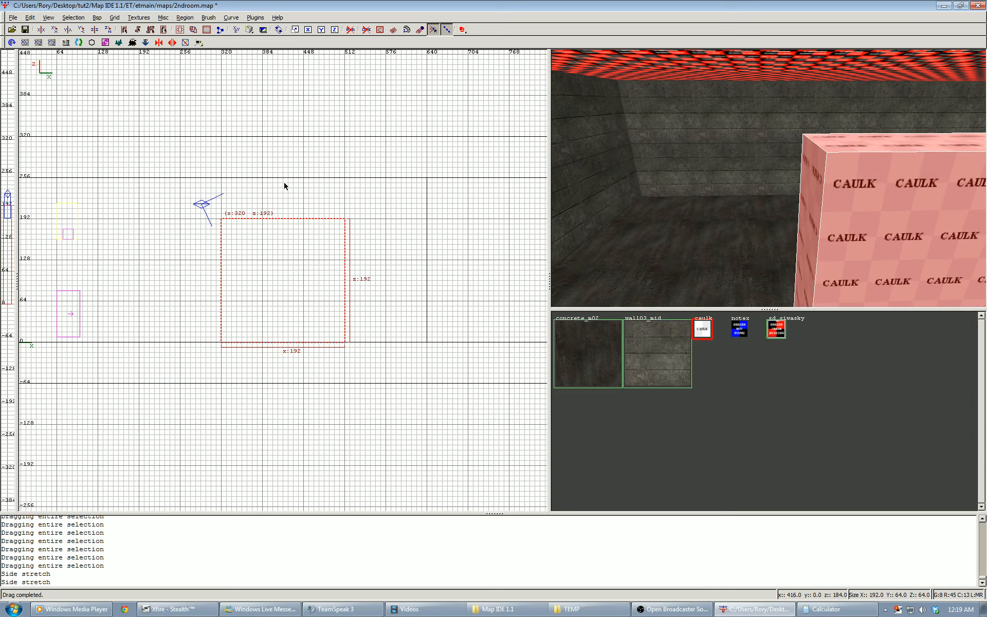
# Draw a 64 by 64 caulk brush at x 384, z 128 in the centre of the caulk wall in the XZ view
pyautogui.rightClick(622, 216)
pyautogui.press('Down')
pyautogui.press('Right')
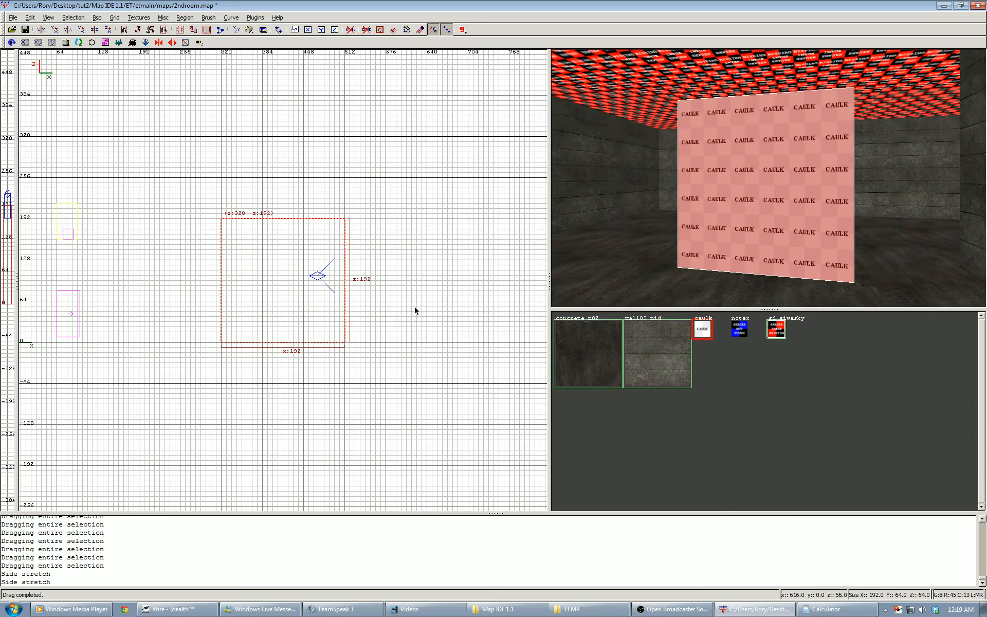
pyautogui.scroll(1, 287, 286)
pyautogui.press('Escape')
pyautogui.moveTo(200, 273); pyautogui.dragTo(252, 319)
pyautogui.rightClick(766, 190)
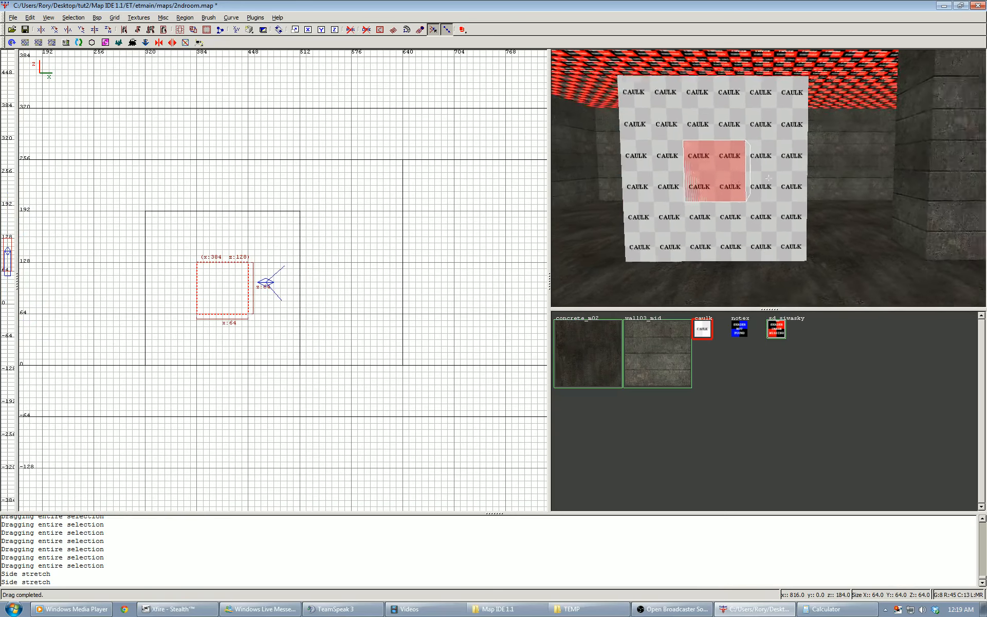
# Stretch the small centre brush to 88 units along Y so it protrudes from the wall's near face
pyautogui.press('Left')
pyautogui.press('Right')
pyautogui.press('Right')
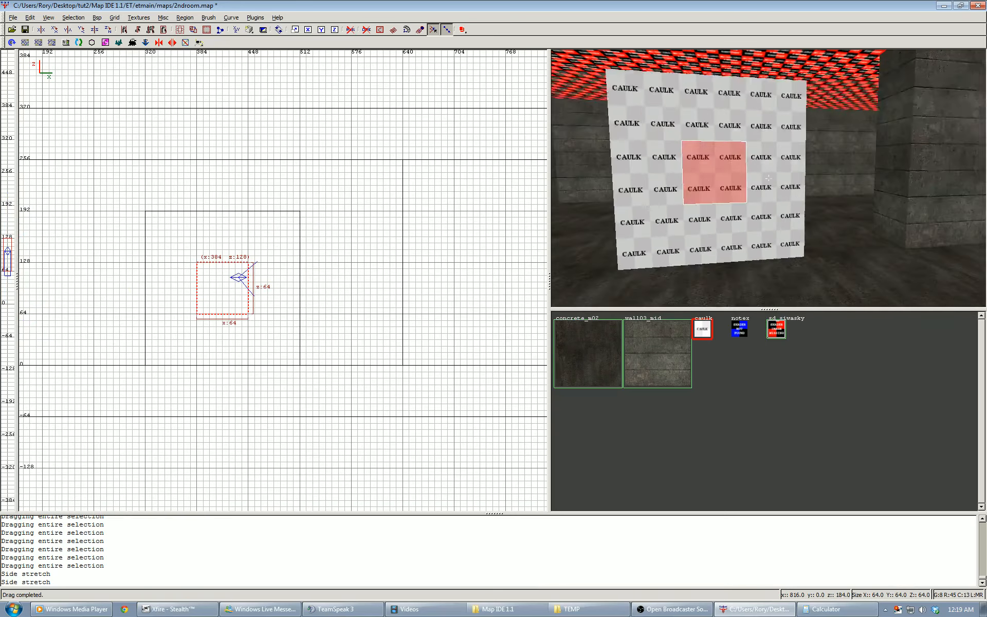
pyautogui.press('Left')
pyautogui.press('Right')
pyautogui.rightClick(769, 178)
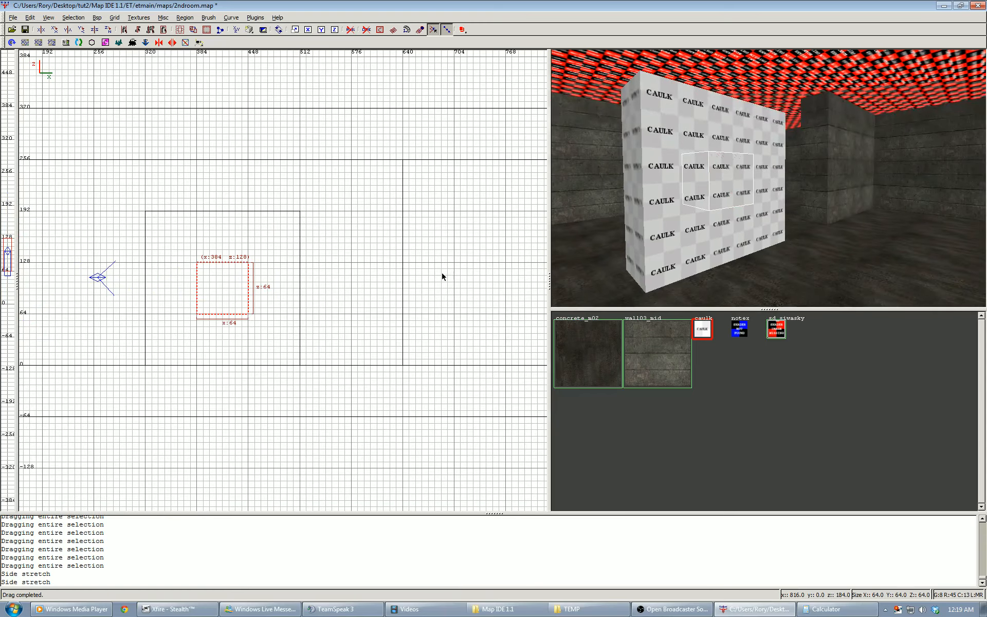
pyautogui.rightClick(609, 223)
pyautogui.press('Left')
pyautogui.press('Right')
pyautogui.press('Right')
pyautogui.rightClick(769, 178)
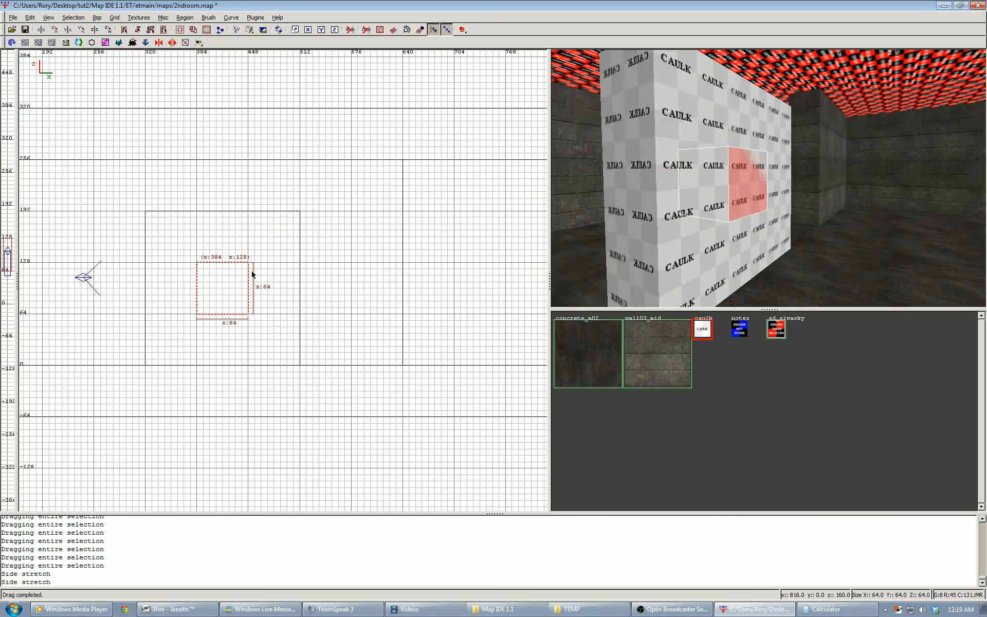
pyautogui.hotkey('ctrl', 'Tab')
pyautogui.moveTo(250, 279); pyautogui.dragTo(230, 282)
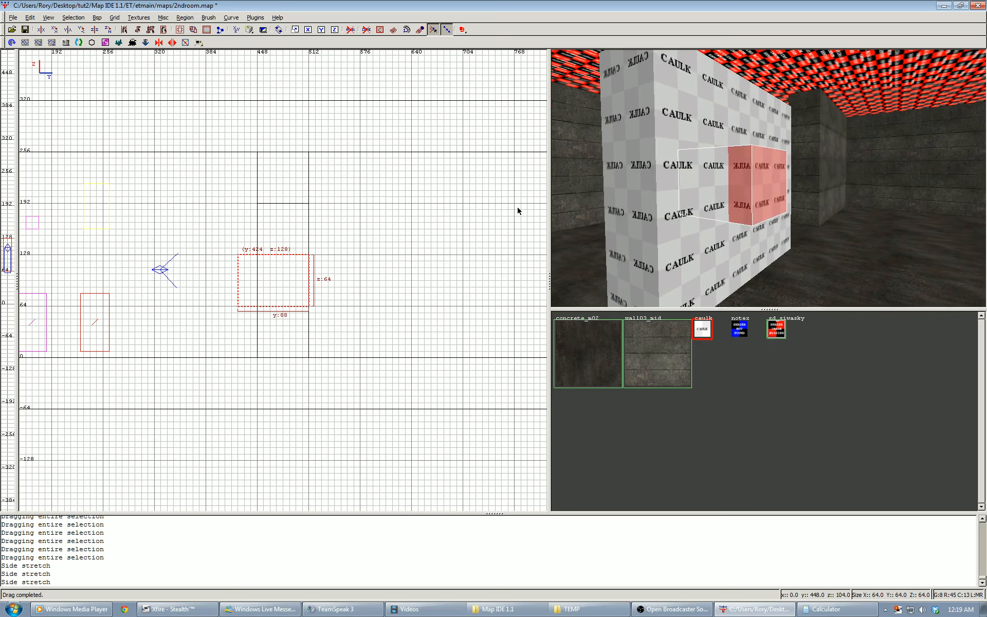
# Subtract the small protruding brush from the caulk wall with CSG Subtract
pyautogui.rightClick(769, 178)
pyautogui.press('Down')
pyautogui.press('Right')
pyautogui.press('Up')
pyautogui.rightClick(769, 178)
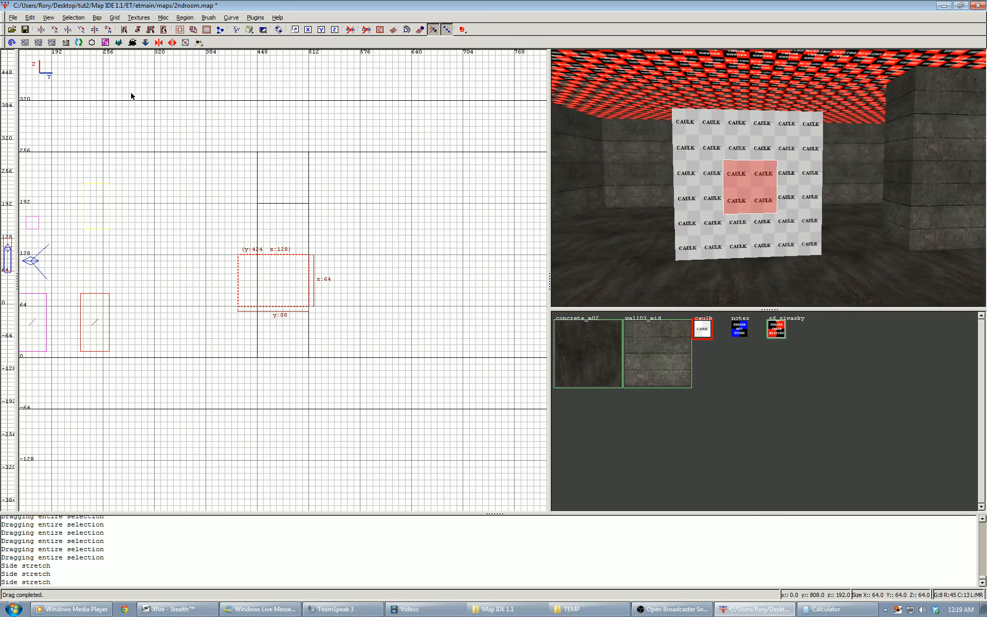
pyautogui.click(179, 29)
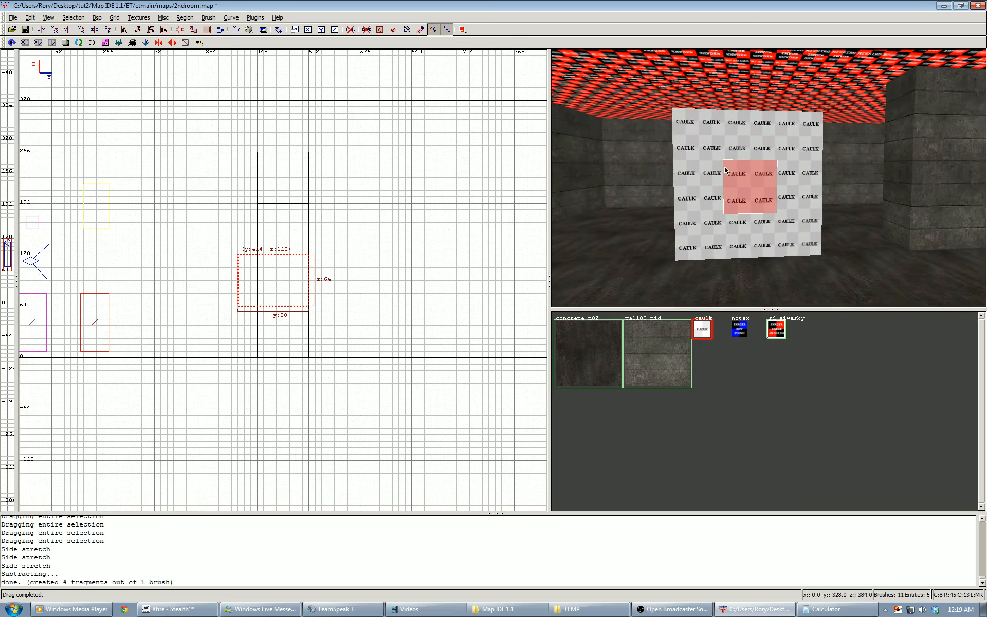
# Select the four wall fragments and the cutting brush, and examine how the wall was split from both sides
pyautogui.press('Escape')
pyautogui.keyDown('shift'); pyautogui.click(724, 148); pyautogui.keyUp('shift')
pyautogui.keyDown('shift'); pyautogui.click(695, 190); pyautogui.keyUp('shift')
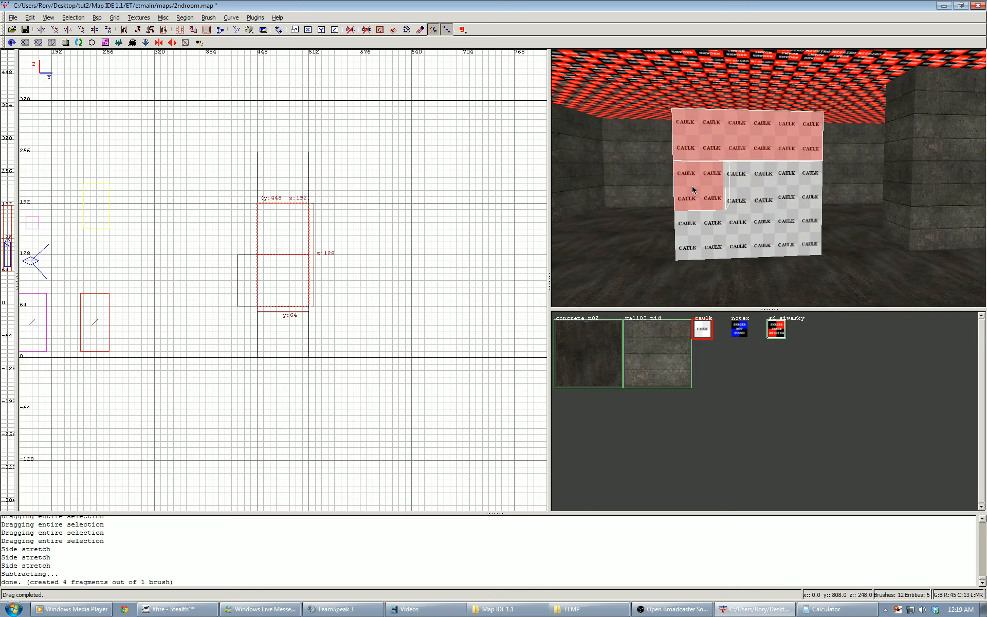
pyautogui.keyDown('shift'); pyautogui.click(792, 238); pyautogui.keyUp('shift')
pyautogui.keyDown('shift'); pyautogui.click(807, 185); pyautogui.keyUp('shift')
pyautogui.keyDown('shift'); pyautogui.click(747, 188); pyautogui.keyUp('shift')
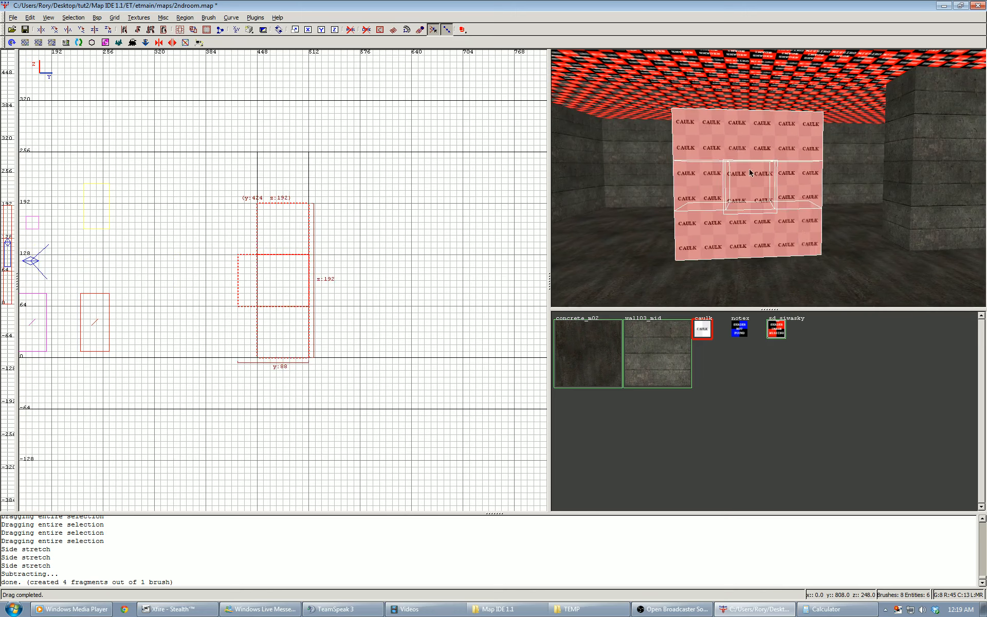
pyautogui.press('Left')
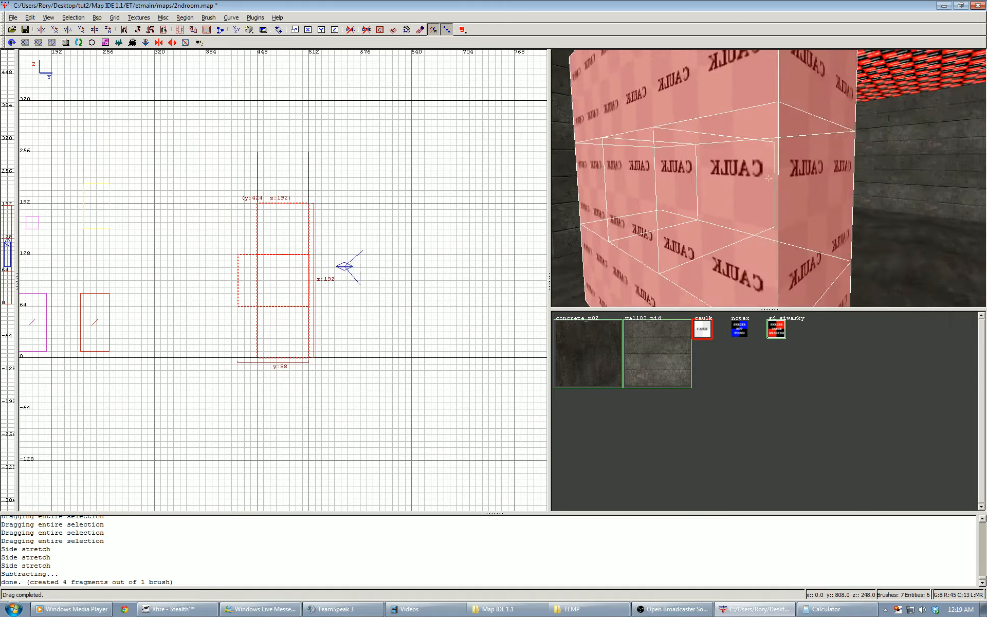
pyautogui.press('Right')
pyautogui.press('Up')
pyautogui.press('Down')
pyautogui.press('Left')
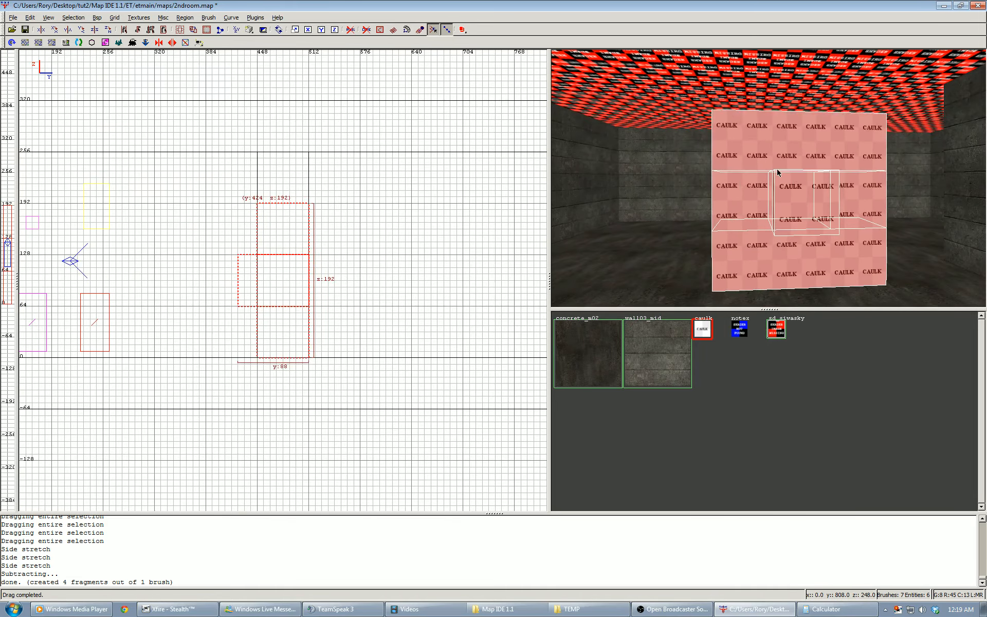
pyautogui.press('Up')
pyautogui.press('Down')
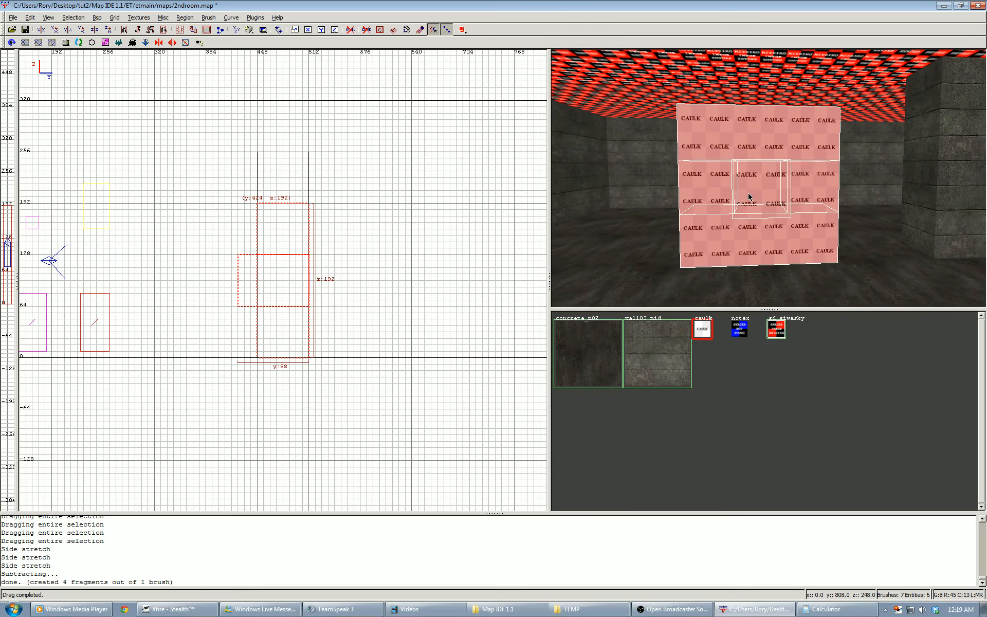
# Shorten the small centre brush to 64 units along Y so it sits flush with the caulk wall's near face
pyautogui.press('Escape')
pyautogui.keyDown('shift'); pyautogui.click(758, 184); pyautogui.keyUp('shift')
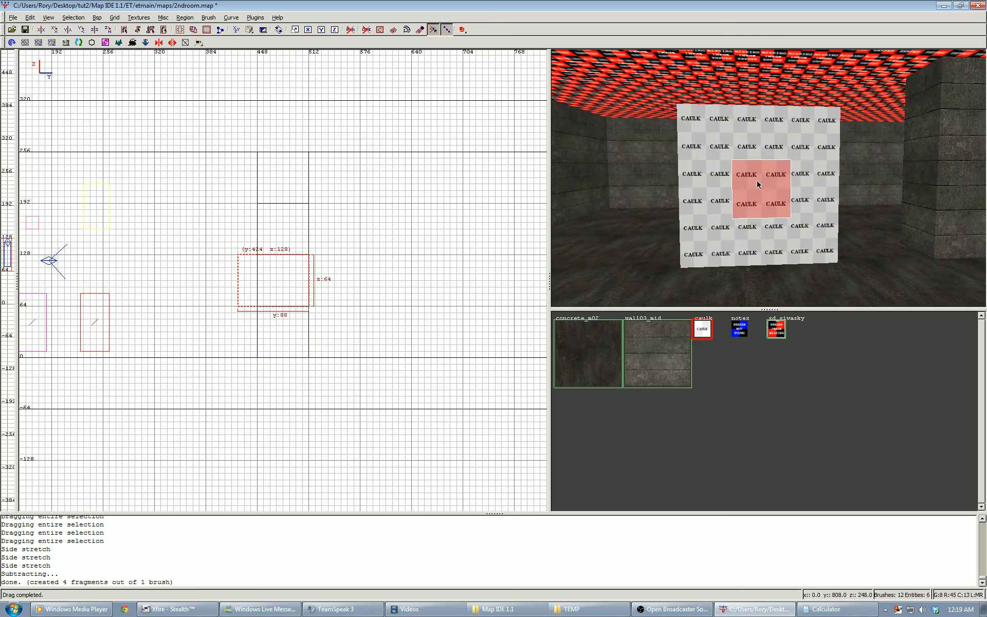
pyautogui.rightClick(758, 184)
pyautogui.press('Up')
pyautogui.press('Left')
pyautogui.moveTo(212, 280); pyautogui.dragTo(231, 285)
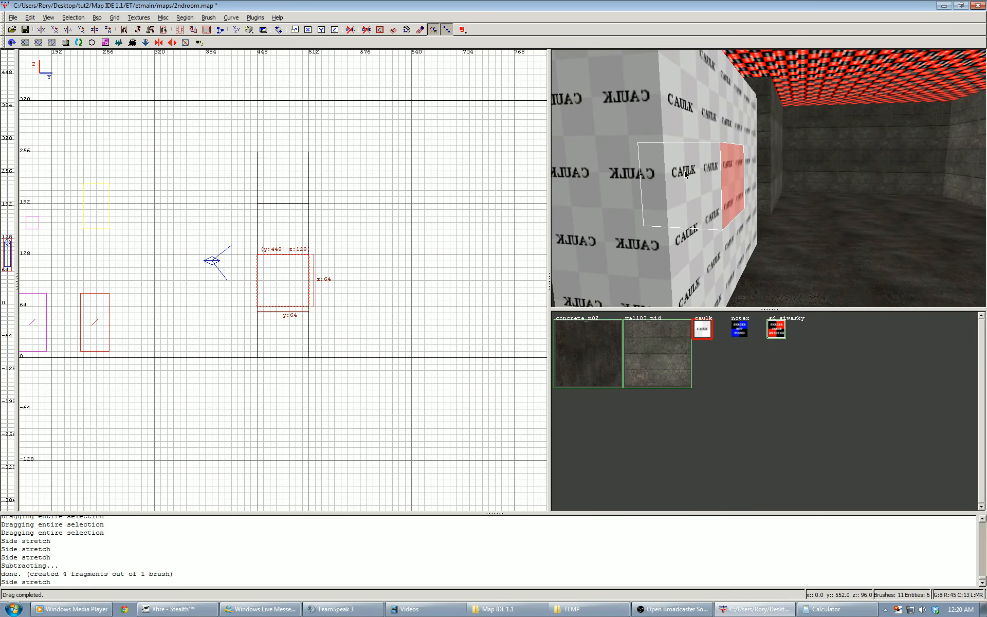
# Merge the four wall fragments and the centre brush into a single brush with CSG Merge
pyautogui.keyDown('shift'); pyautogui.click(704, 112); pyautogui.keyUp('shift')
pyautogui.keyDown('shift'); pyautogui.click(692, 182); pyautogui.keyUp('shift')
pyautogui.keyDown('shift'); pyautogui.click(716, 262); pyautogui.keyUp('shift')
pyautogui.keyDown('shift'); pyautogui.click(749, 197); pyautogui.keyUp('shift')
pyautogui.rightClick(749, 197)
pyautogui.press('Right')
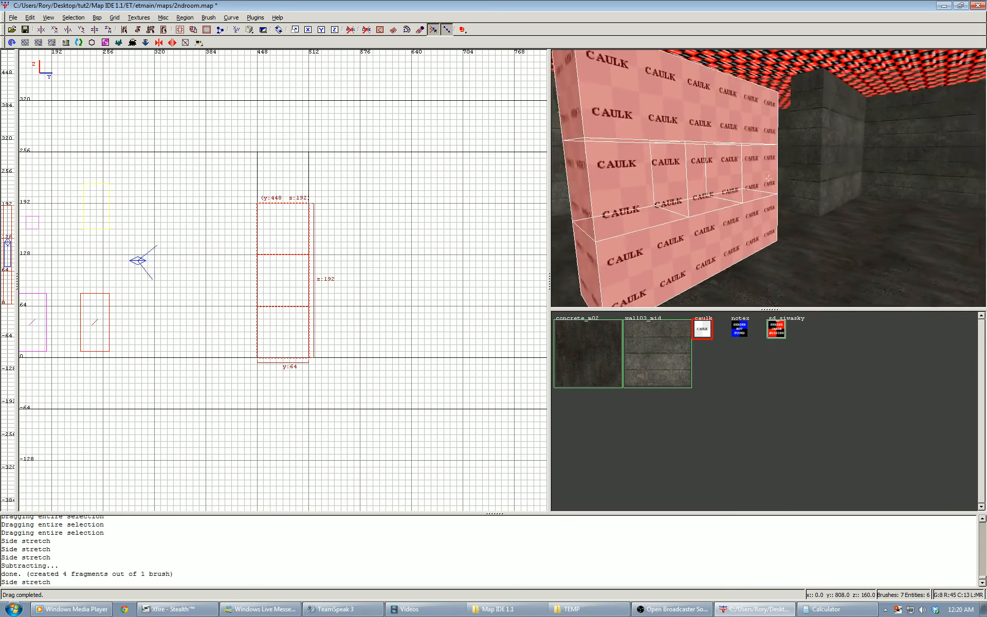
pyautogui.rightClick(769, 178)
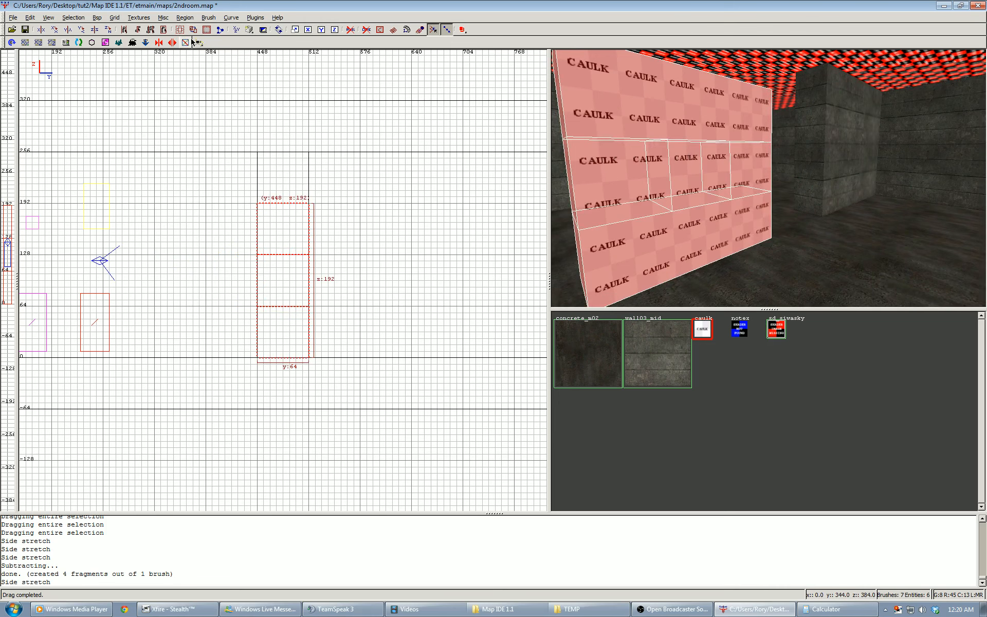
pyautogui.hotkey('ctrl', 'u')
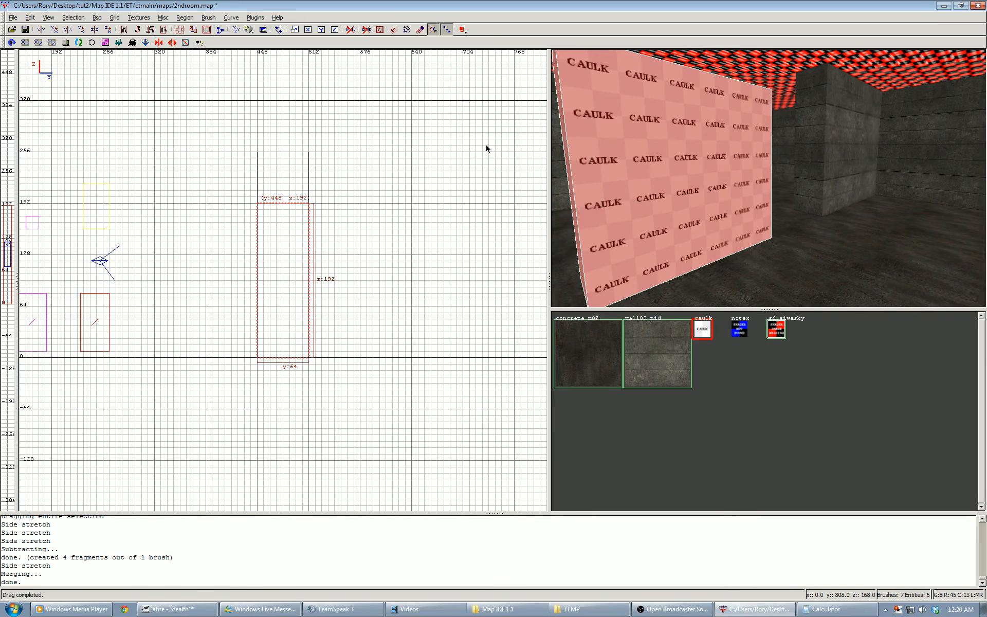
# Stretch the merged caulk wall to 192 units along Y in the XY view, keeping its near face at y 448
pyautogui.moveTo(279, 144); pyautogui.dragTo(252, 172, button='right')
pyautogui.hotkey('ctrl', 'Tab')
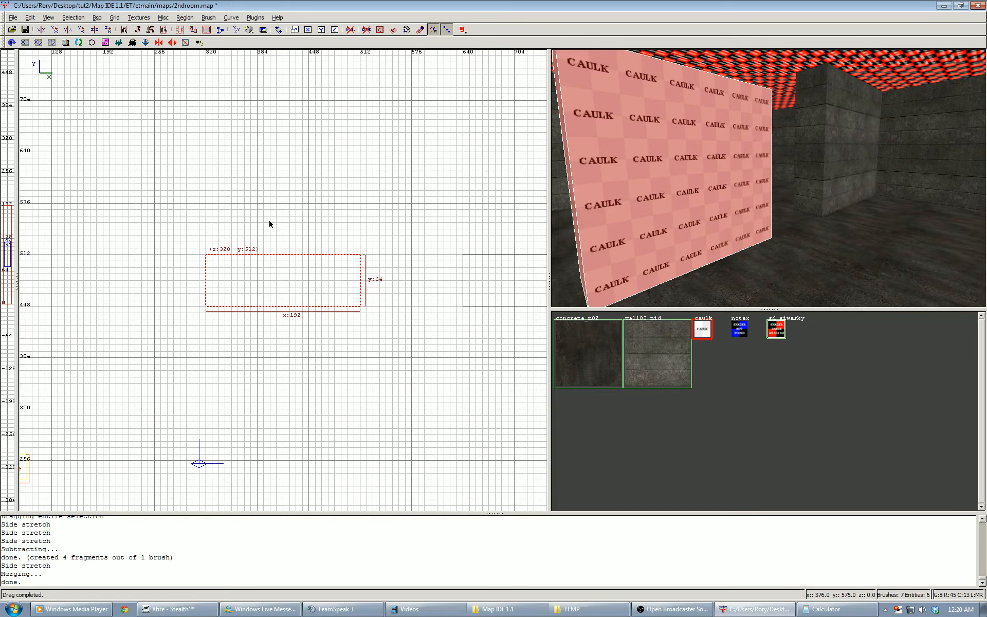
pyautogui.scroll(-2, 272, 227)
pyautogui.scroll(1, 275, 216)
pyautogui.moveTo(262, 236)
pyautogui.mouseDown()
pyautogui.moveTo(249, 170)
pyautogui.moveTo(247, 184)
pyautogui.mouseUp()
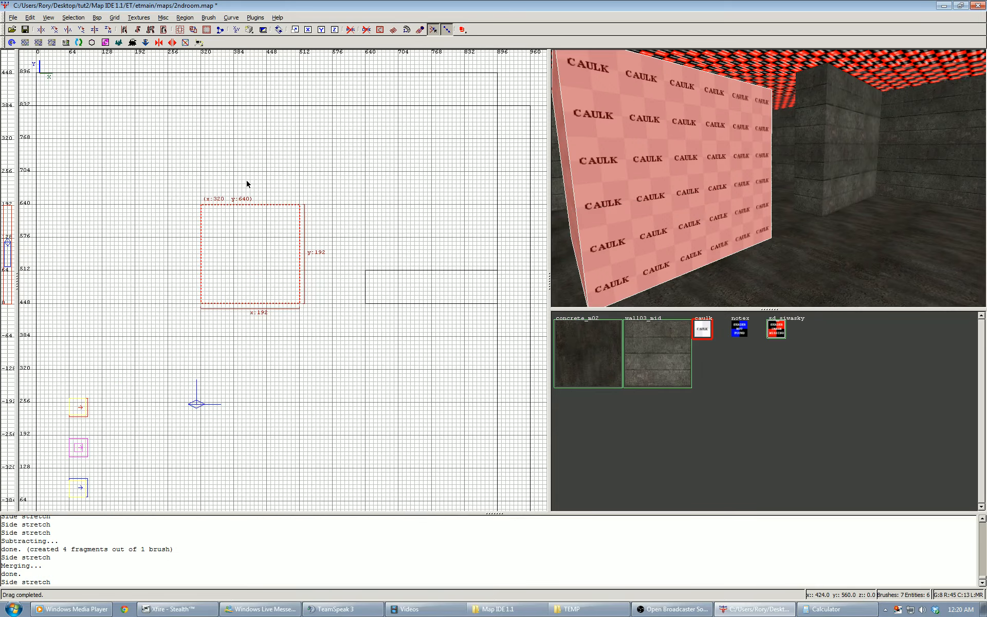
# Hollow the 192-unit caulk cube and inspect its shell from above
pyautogui.click(205, 33)
pyautogui.rightClick(699, 155)
pyautogui.press('Right')
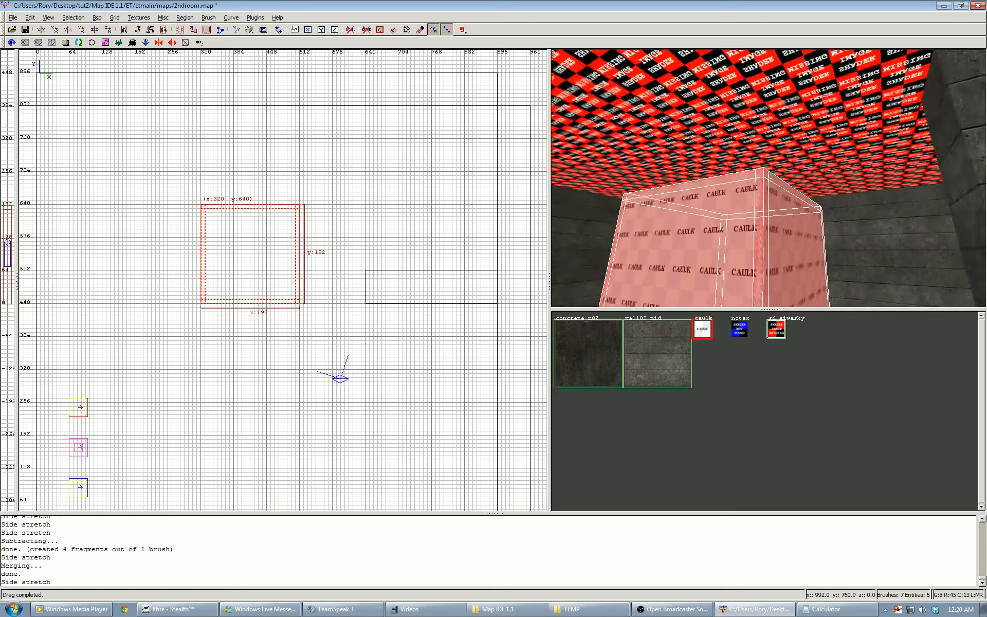
pyautogui.press('Up')
pyautogui.press('Down')
pyautogui.press('Up')
pyautogui.press('Up')
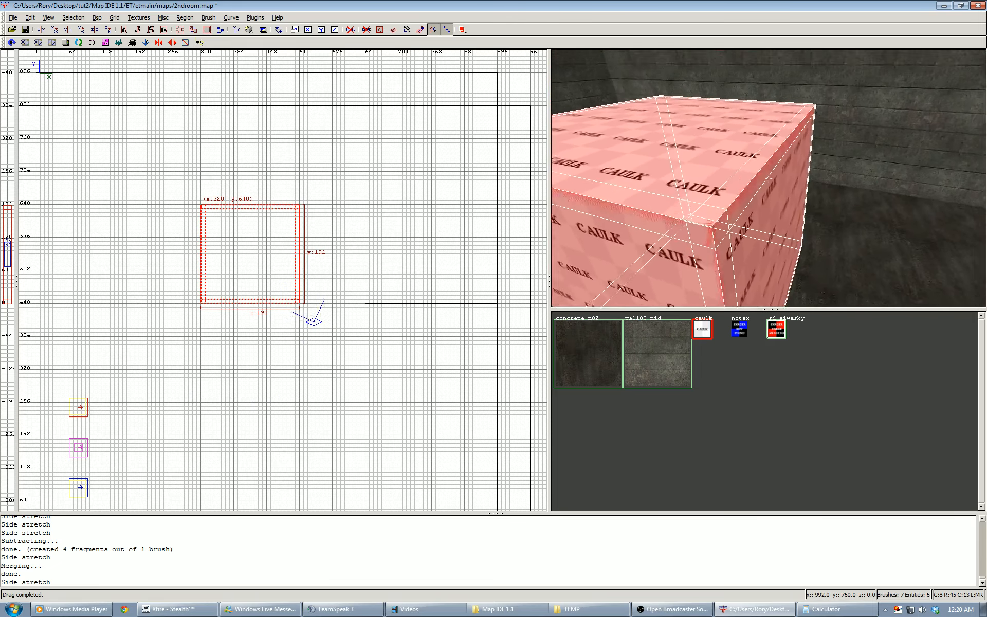
pyautogui.rightClick(769, 179)
# Delete the hollow box's ceiling, floor and two far walls, keeping only the two walls that meet at the near corner
pyautogui.press('Escape')
pyautogui.keyDown('shift'); pyautogui.click(745, 160); pyautogui.keyUp('shift')
pyautogui.press('BackSpace')
pyautogui.rightClick(743, 160)
pyautogui.press('Up')
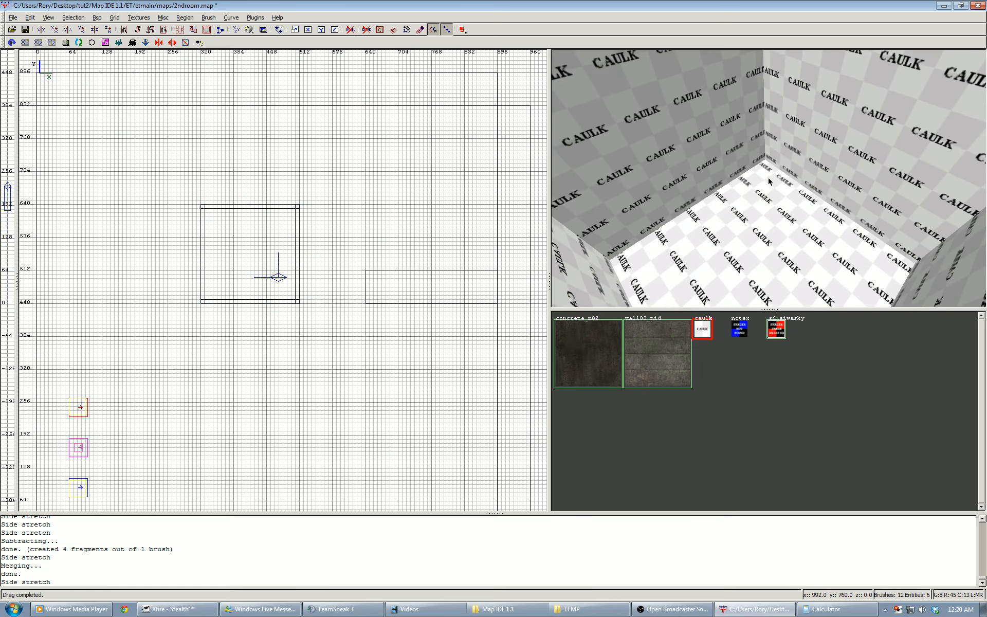
pyautogui.keyDown('shift'); pyautogui.click(758, 207); pyautogui.keyUp('shift')
pyautogui.keyDown('shift'); pyautogui.click(743, 160); pyautogui.keyUp('shift')
pyautogui.keyDown('shift'); pyautogui.click(799, 144); pyautogui.keyUp('shift')
pyautogui.press('BackSpace')
pyautogui.rightClick(755, 170)
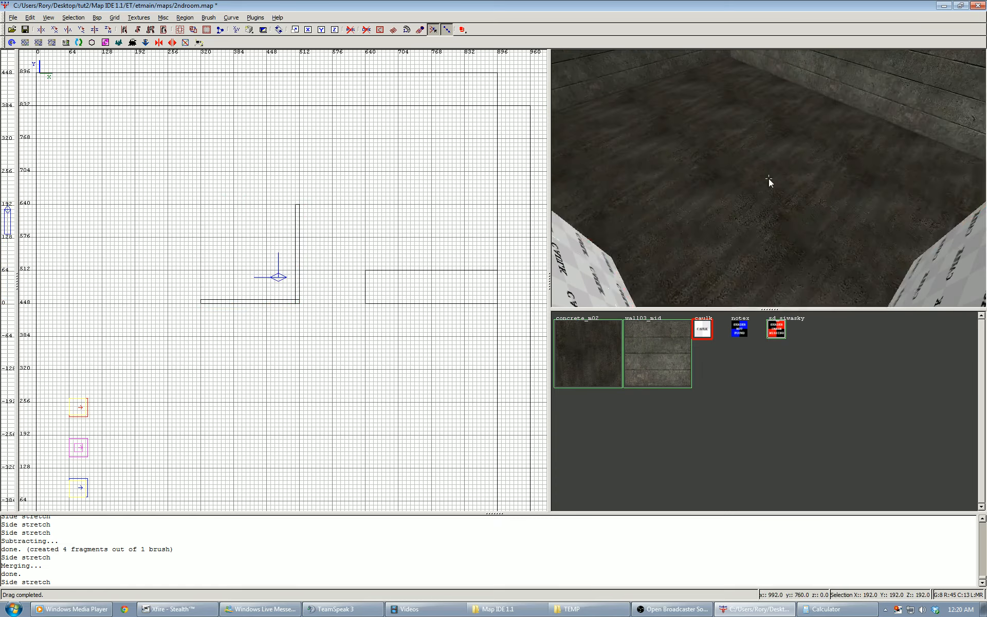
# Mitre the front caulk wall's corner end at 45 degrees by moving its inner vertical edge 8 units along X
pyautogui.press('Up')
pyautogui.press('Down')
pyautogui.press('Up')
pyautogui.press('Down')
pyautogui.rightClick(745, 181)
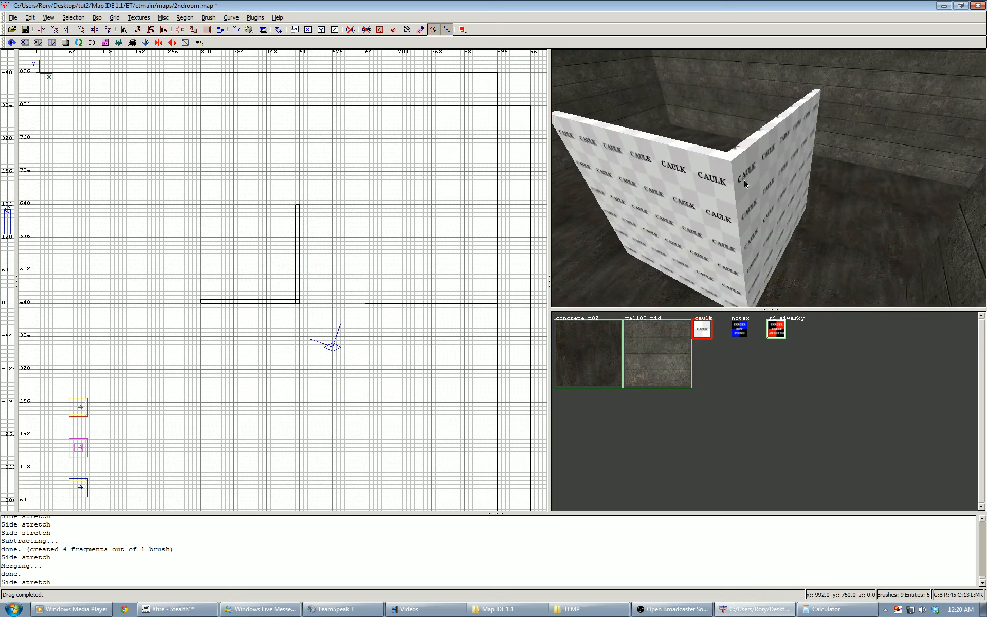
pyautogui.keyDown('shift'); pyautogui.click(729, 180); pyautogui.keyUp('shift')
pyautogui.scroll(4, 338, 256)
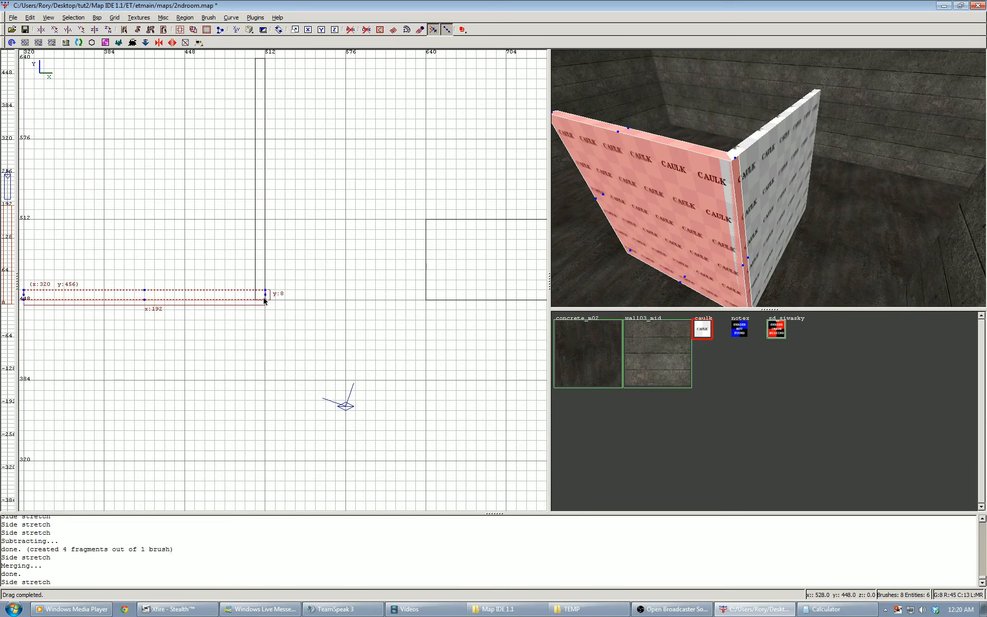
pyautogui.scroll(2, 264, 301)
pyautogui.click(272, 297)
pyautogui.moveTo(273, 297); pyautogui.dragTo(261, 297)
pyautogui.press('Escape')
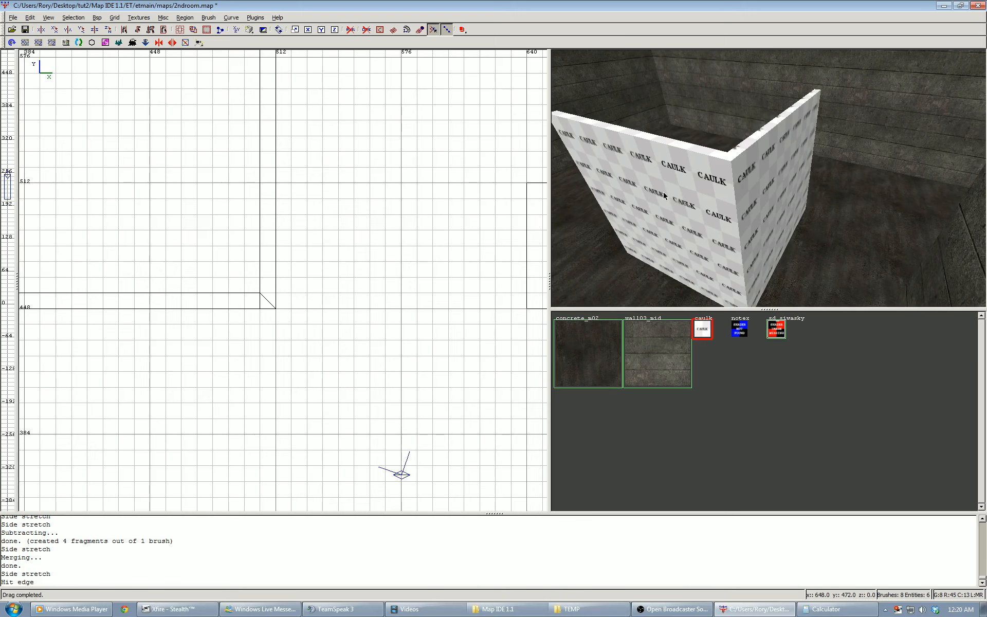
# Select the side caulk wall and move its inner corner edge to match the front wall's 45-degree mitre
pyautogui.keyDown('shift'); pyautogui.click(760, 180); pyautogui.keyUp('shift')
pyautogui.click(261, 298)
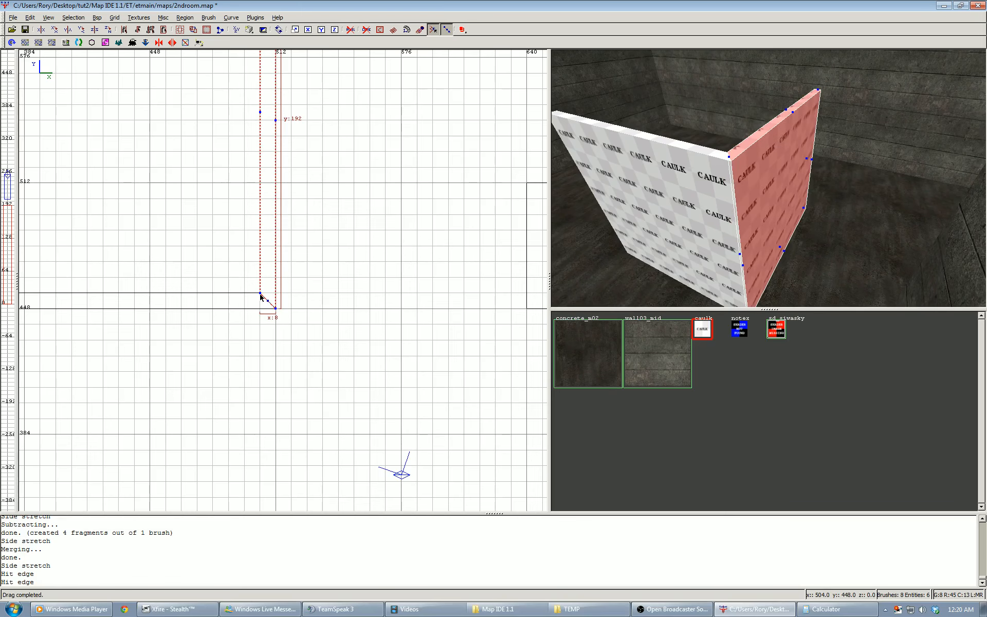
pyautogui.press('Escape')
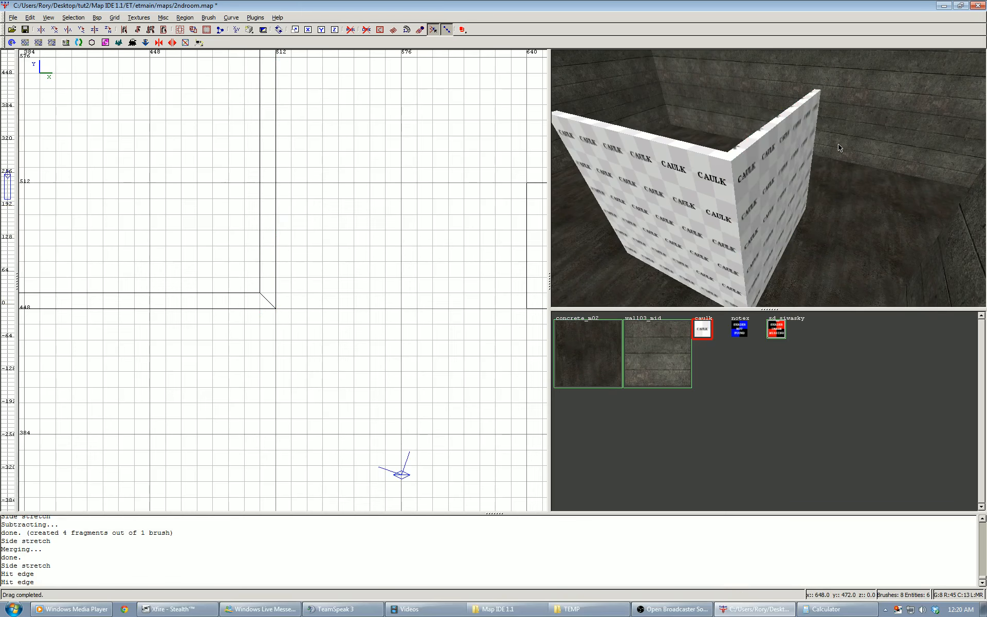
# Sample the wall103_mid texture from the room's wall and apply it to the outer and inner faces of both mitred walls
pyautogui.rightClick(805, 193)
pyautogui.scroll(1, 770, 179)
pyautogui.scroll(-1, 770, 179)
pyautogui.rightClick(769, 179)
pyautogui.middleClick(868, 153)
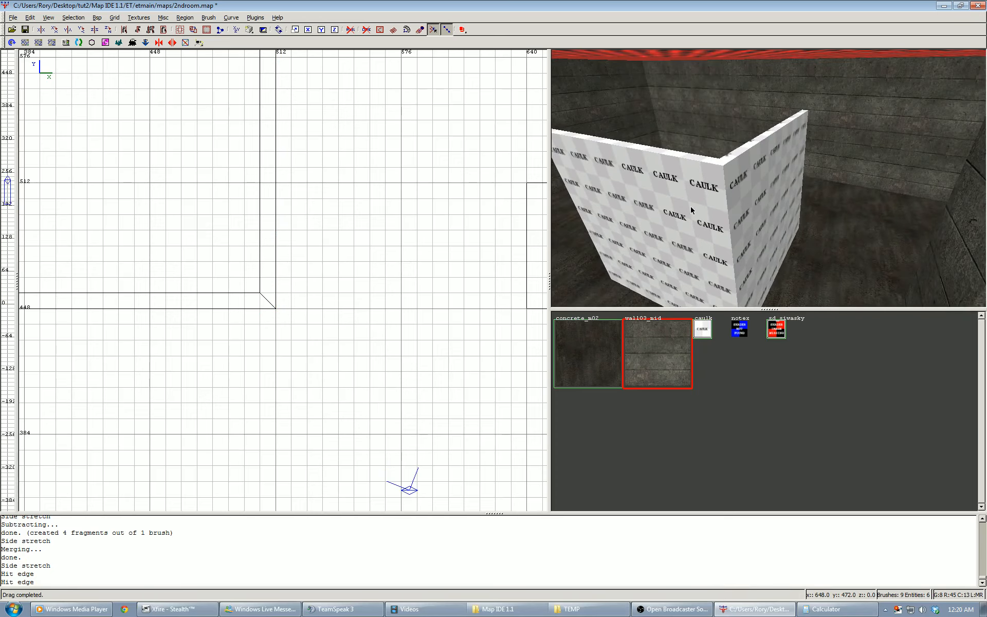
pyautogui.keyDown('ctrl'); pyautogui.keyDown('shift'); pyautogui.middleClick(750, 205); pyautogui.keyUp('shift'); pyautogui.keyUp('ctrl')
pyautogui.keyDown('ctrl'); pyautogui.keyDown('shift'); pyautogui.middleClick(715, 207); pyautogui.keyUp('shift'); pyautogui.keyUp('ctrl')
pyautogui.rightClick(715, 206)
pyautogui.scroll(3, 770, 178)
pyautogui.scroll(-3, 768, 179)
pyautogui.rightClick(769, 178)
pyautogui.keyDown('ctrl'); pyautogui.keyDown('shift'); pyautogui.middleClick(778, 196); pyautogui.keyUp('shift'); pyautogui.keyUp('ctrl')
pyautogui.keyDown('ctrl'); pyautogui.keyDown('shift'); pyautogui.middleClick(833, 198); pyautogui.keyUp('shift'); pyautogui.keyUp('ctrl')
# Examine the textured mitred corner and its caulk top faces from several angles in the 3D view
pyautogui.rightClick(833, 199)
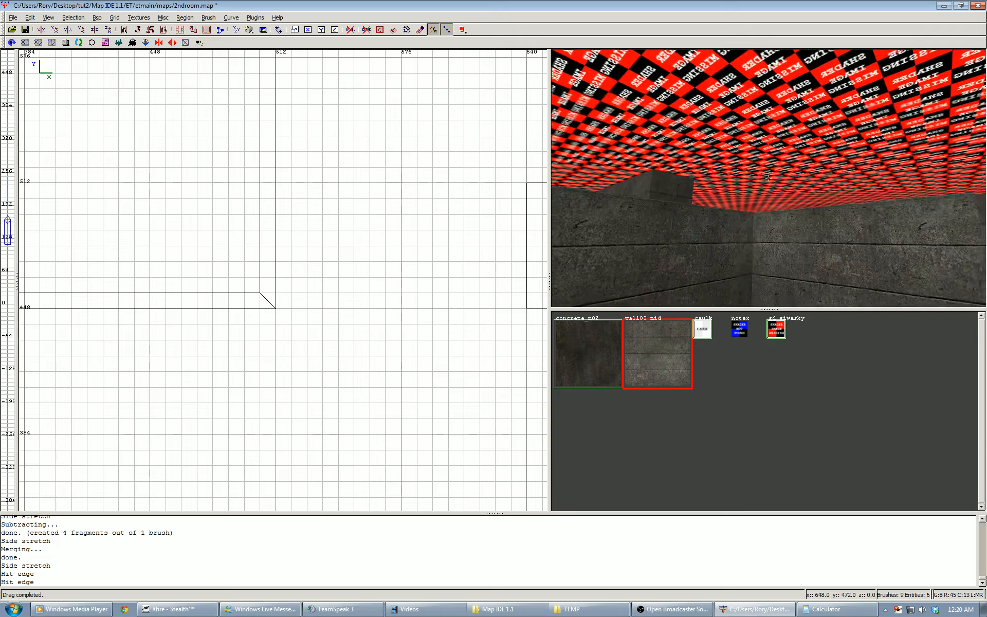
pyautogui.scroll(3, 769, 178)
pyautogui.scroll(-5, 769, 179)
pyautogui.scroll(3, 768, 178)
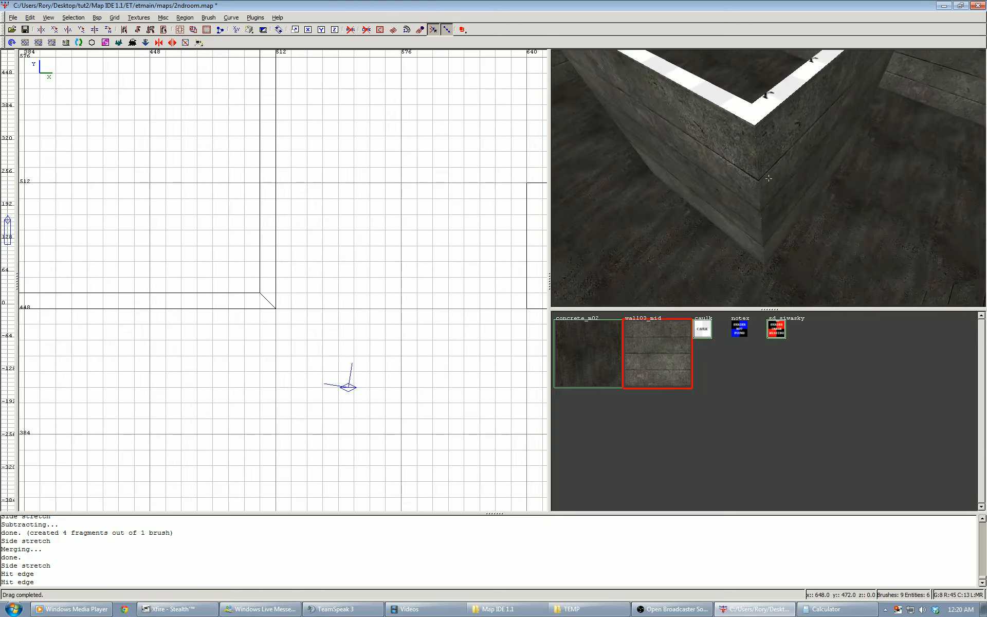
pyautogui.scroll(3, 769, 178)
pyautogui.scroll(-3, 769, 178)
pyautogui.scroll(4, 769, 178)
pyautogui.scroll(-4, 769, 178)
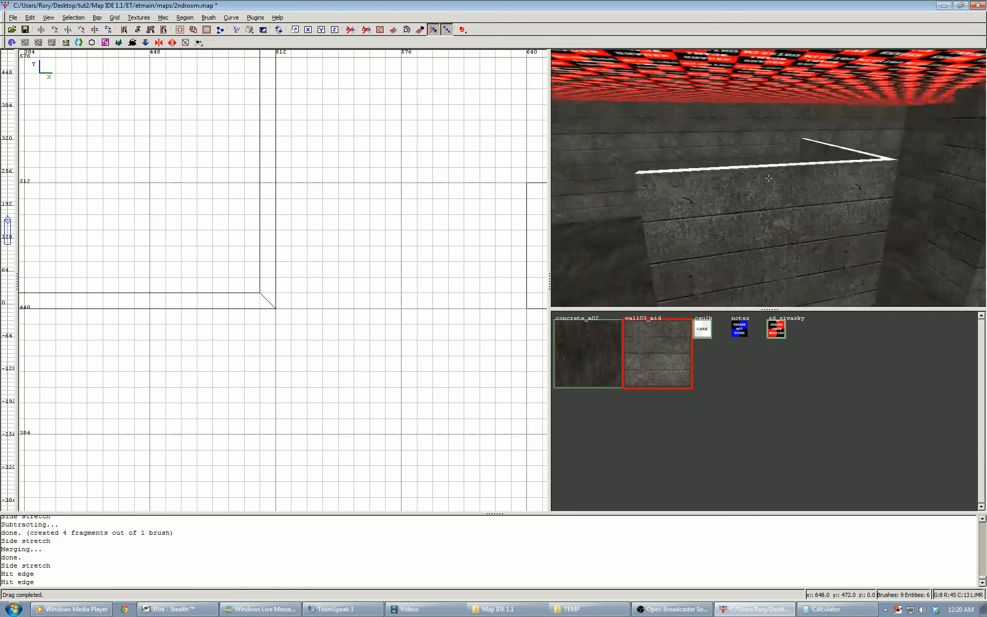
pyautogui.scroll(3, 769, 178)
pyautogui.scroll(-4, 769, 179)
# Select both mitred walls and delete them
pyautogui.rightClick(769, 179)
pyautogui.keyDown('shift'); pyautogui.click(834, 169); pyautogui.keyUp('shift')
pyautogui.keyDown('shift'); pyautogui.click(834, 125); pyautogui.keyUp('shift')
pyautogui.press('BackSpace')
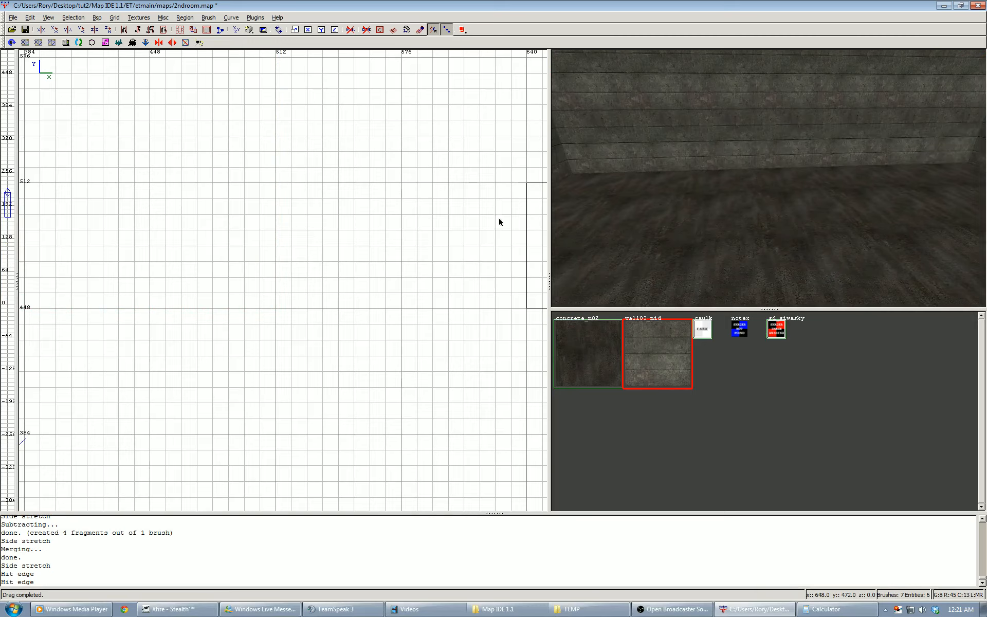
# Draw a 64 by 64 brush at x 192, y 768 in the open floor area of the XY view
pyautogui.scroll(-8, 248, 253)
pyautogui.scroll(2, 249, 246)
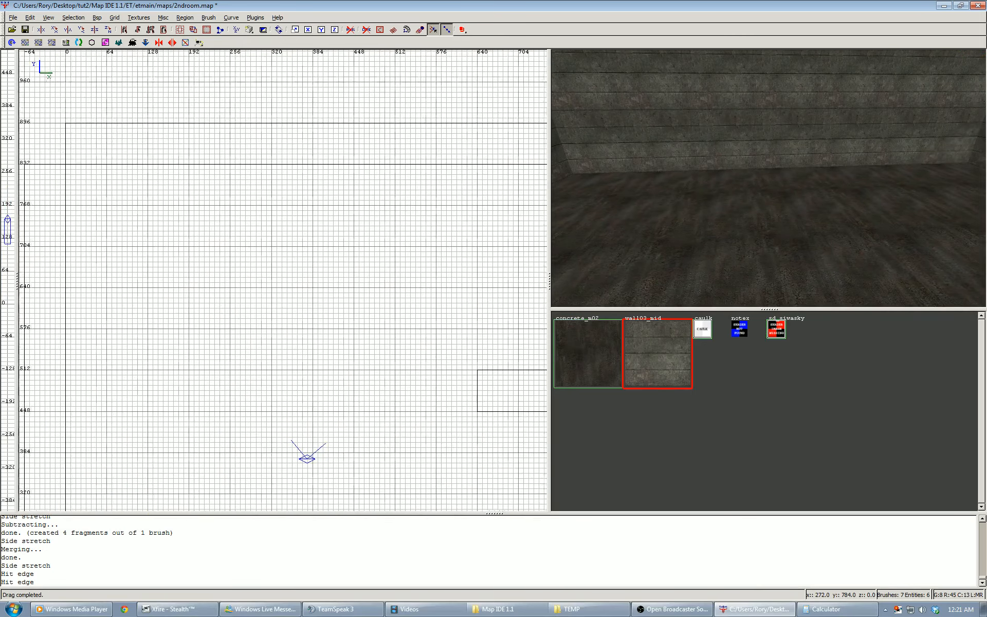
pyautogui.scroll(3, 212, 222)
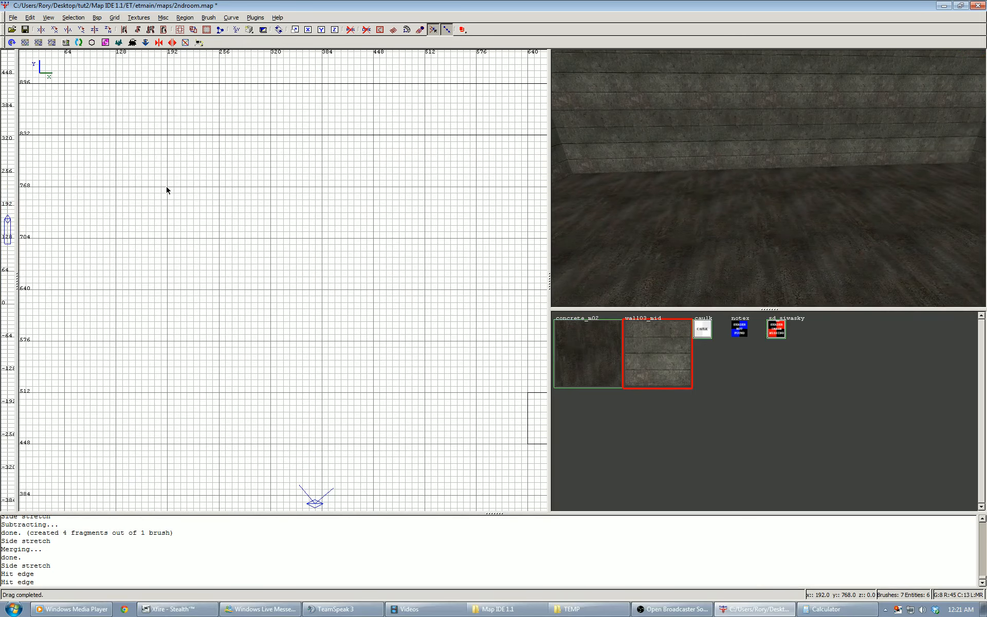
pyautogui.press('x')
pyautogui.press('x')
pyautogui.moveTo(169, 192); pyautogui.dragTo(220, 242)
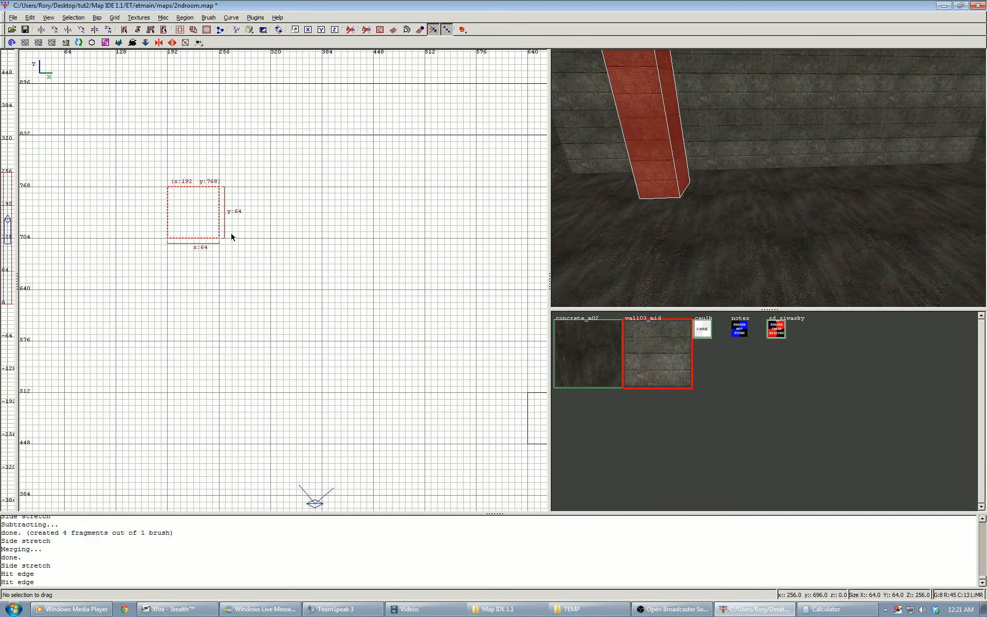
# Apply the caulk texture to the new brush and lower its height to 64 units in the XZ view
pyautogui.hotkey('ctrl', 'Tab')
pyautogui.click(703, 329)
pyautogui.moveTo(282, 160); pyautogui.dragTo(287, 316)
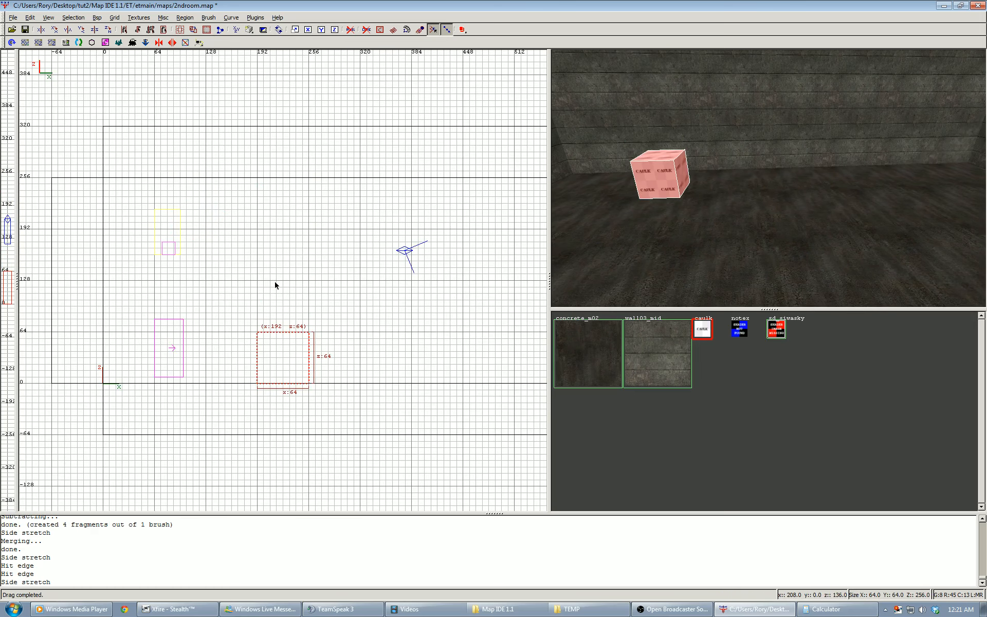
# Raise the caulk cube's near top corner vertex by about 48 units in vertex mode and inspect the resulting slope
pyautogui.rightClick(589, 229)
pyautogui.scroll(1, 769, 178)
pyautogui.rightClick(769, 178)
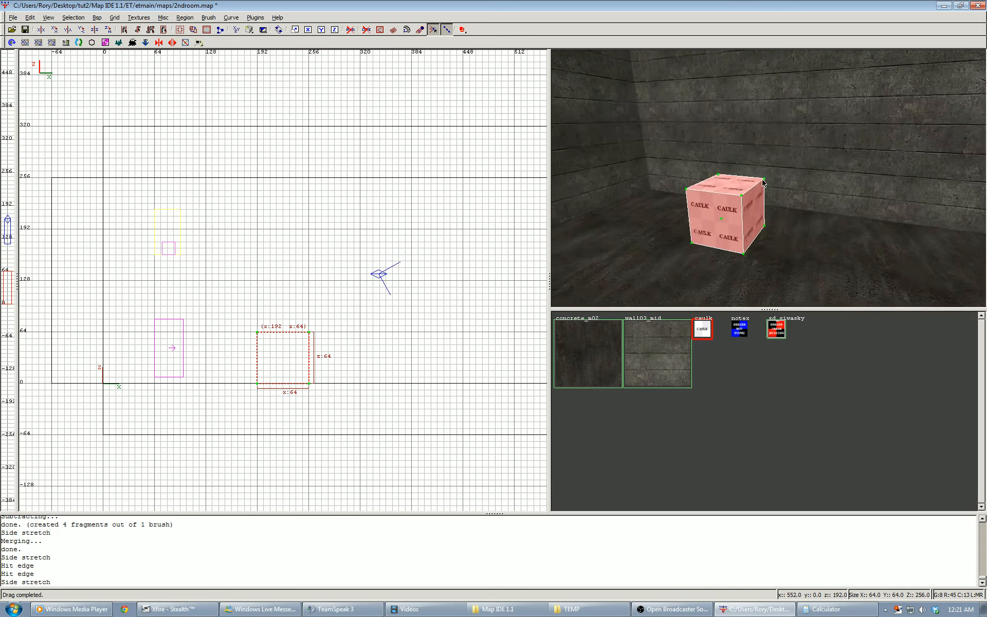
pyautogui.moveTo(309, 333); pyautogui.dragTo(310, 298)
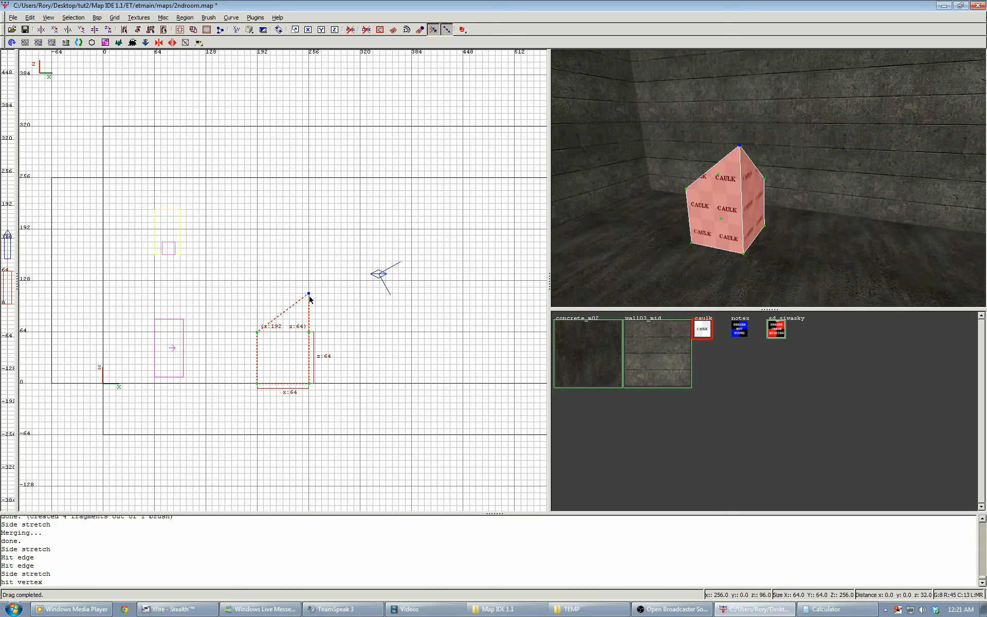
pyautogui.rightClick(710, 219)
pyautogui.press('Left')
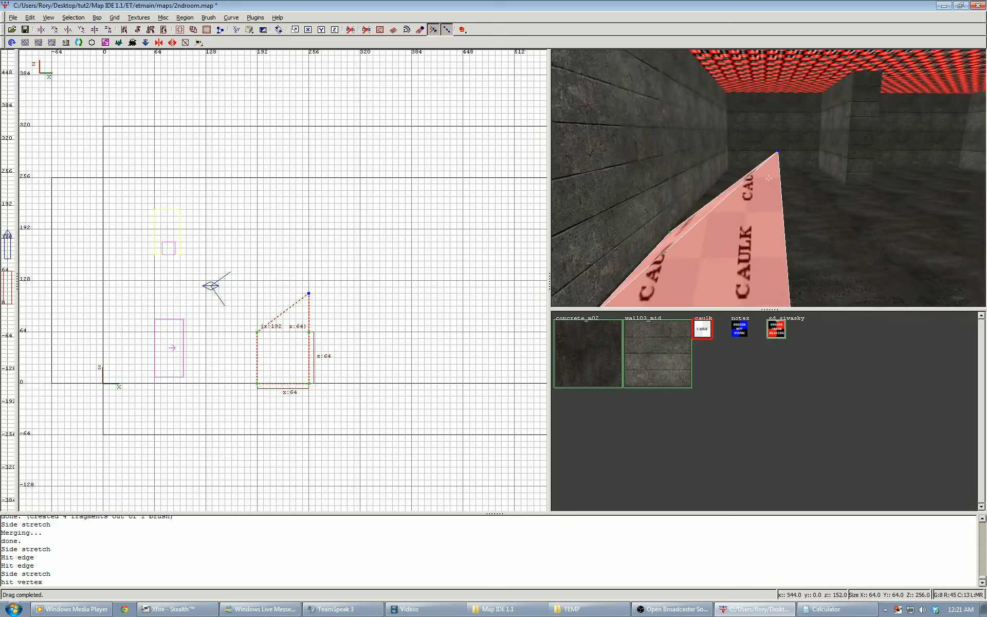
pyautogui.press('Right')
pyautogui.press('Down')
pyautogui.rightClick(769, 179)
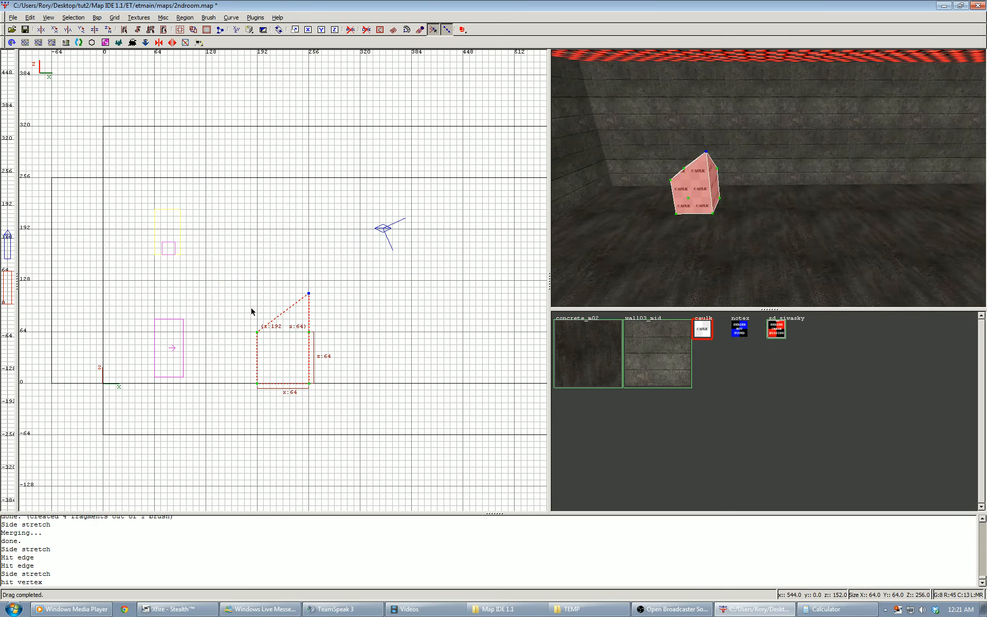
# Deselect the sloped brush and draw a second 64-unit caulk cube at x 256, y 704 in the XY view
pyautogui.scroll(-2, 258, 309)
pyautogui.hotkey('ctrl', 'Tab')
pyautogui.hotkey('ctrl', 'Tab')
pyautogui.scroll(3, 268, 295)
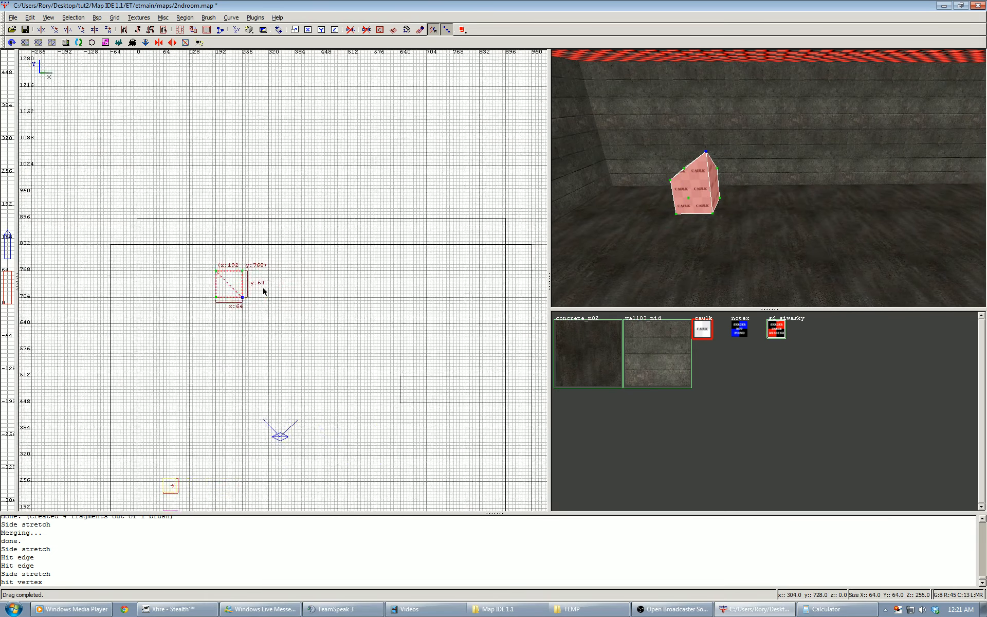
pyautogui.press('Escape')
pyautogui.moveTo(245, 276); pyautogui.dragTo(243, 287, button='right')
pyautogui.moveTo(218, 256)
pyautogui.mouseDown()
pyautogui.moveTo(278, 312)
pyautogui.moveTo(269, 306)
pyautogui.mouseUp()
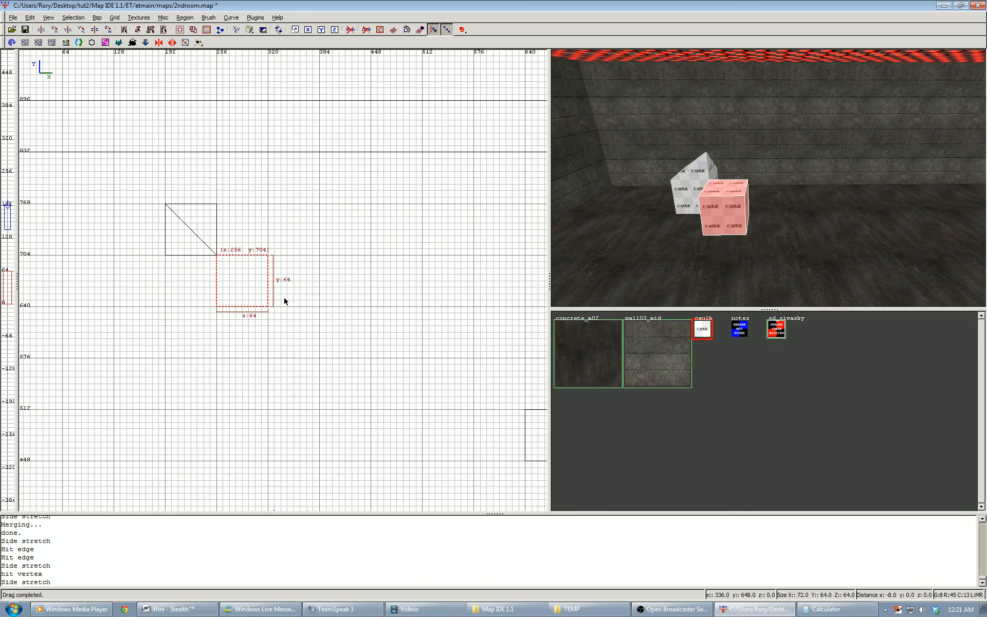
# Raise the second cube's top edge at x 320 to z 112 in edge mode, and deselect the brush
pyautogui.hotkey('ctrl', 'Tab')
pyautogui.moveTo(307, 256); pyautogui.dragTo(308, 217)
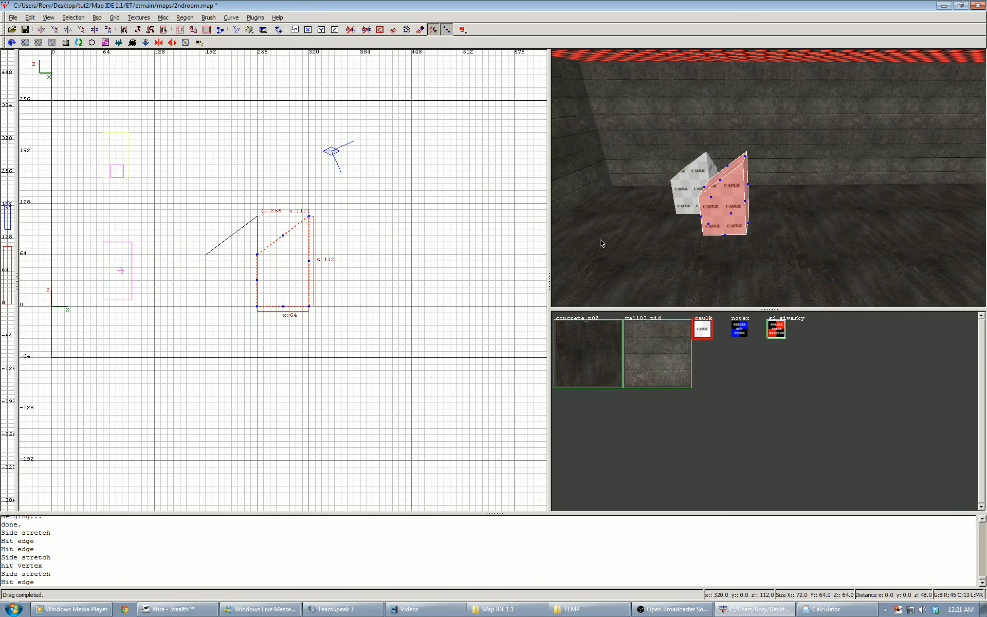
pyautogui.press('Escape')
# Compare the vertex-edited and edge-edited cubes in the 3D view and from above in the XY view
pyautogui.press('Left')
pyautogui.press('Up')
pyautogui.press('Down')
pyautogui.press('Right')
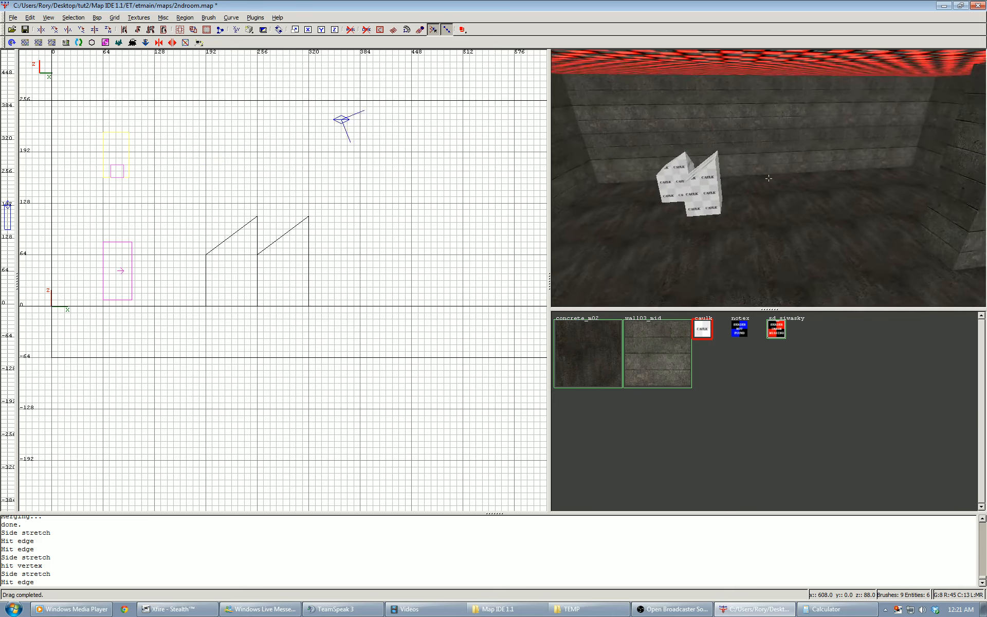
pyautogui.press('Up')
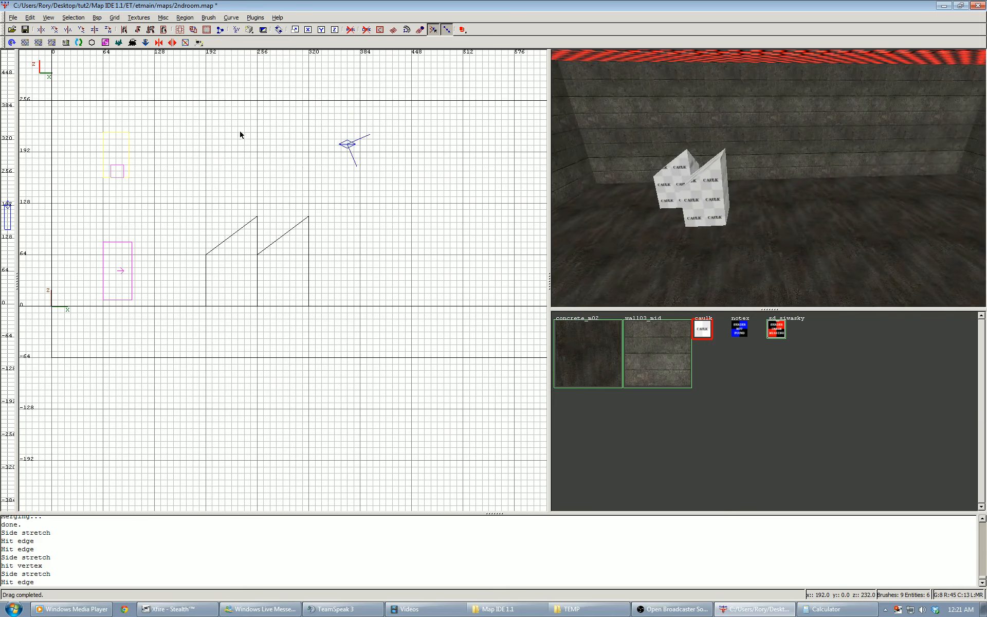
pyautogui.hotkey('ctrl', 'Tab')
pyautogui.hotkey('ctrl', 'Tab')
pyautogui.scroll(-3, 288, 211)
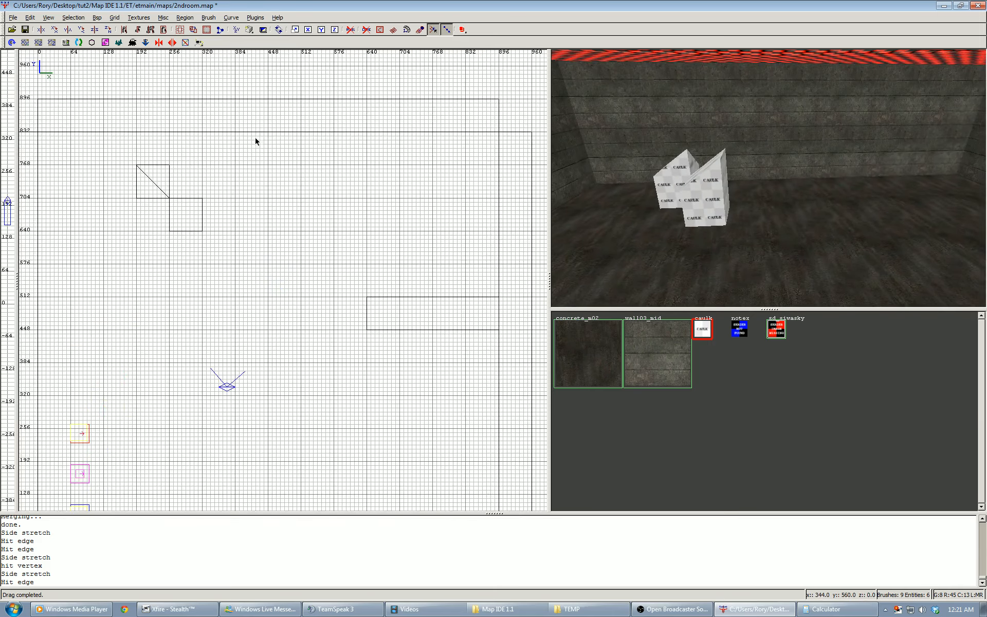
# Draw a 64 by 64 unit caulk brush at x 384, y 768 in the XY view
pyautogui.scroll(4, 258, 141)
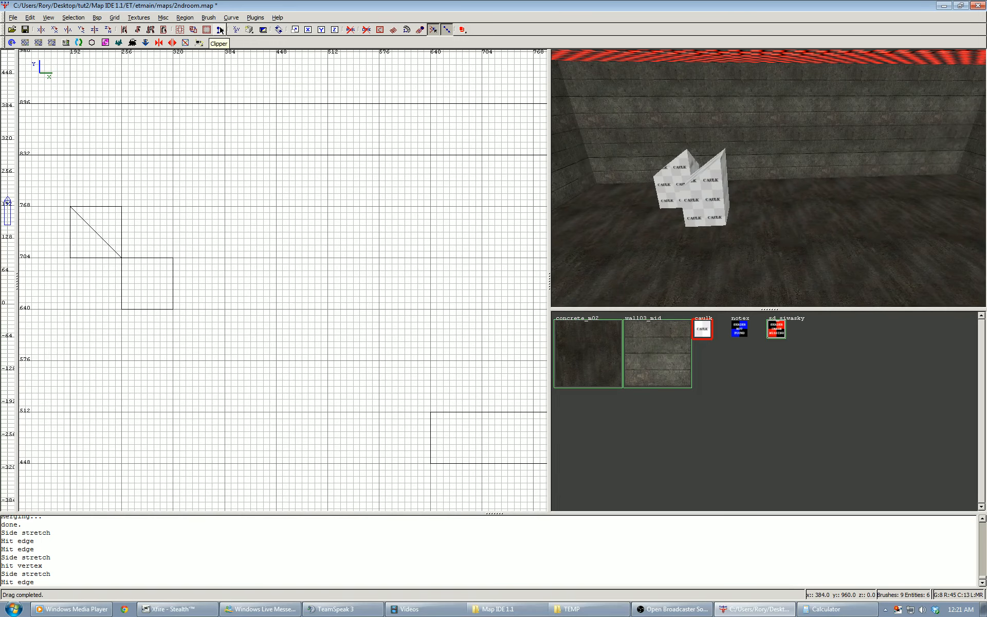
pyautogui.scroll(2, 210, 217)
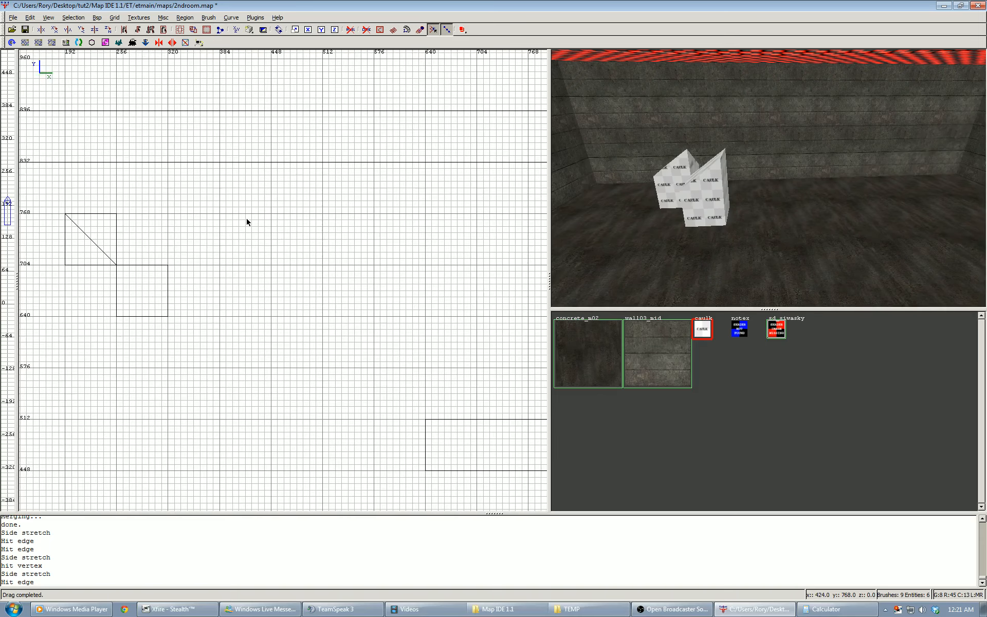
pyautogui.moveTo(204, 197)
pyautogui.mouseDown()
pyautogui.moveTo(271, 269)
pyautogui.moveTo(268, 261)
pyautogui.mouseUp()
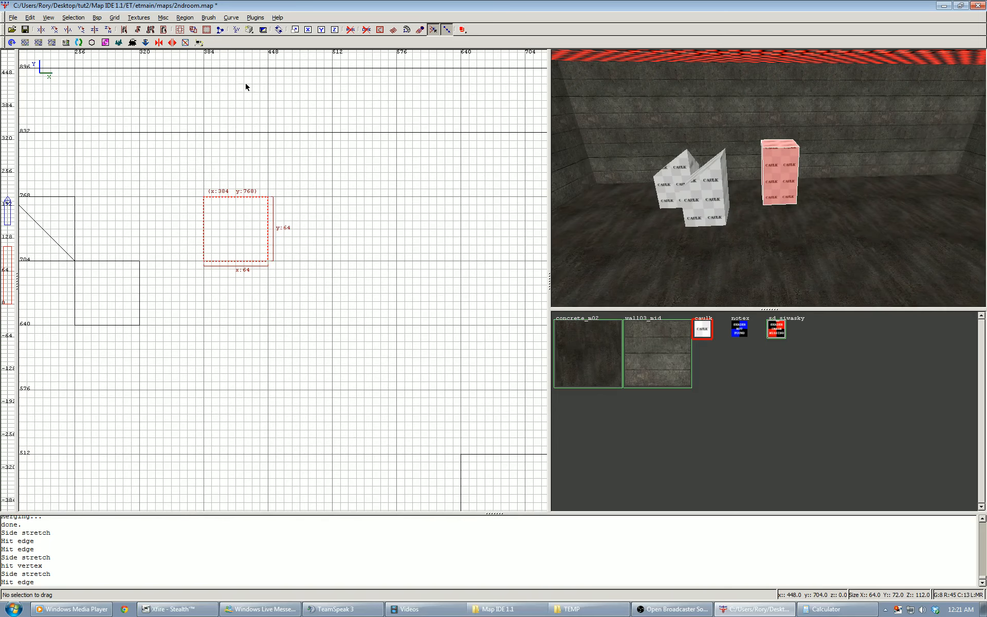
# Set a diagonal clip line with the Clipper from x 384, y 768 to x 448, y 704 and inspect the cut preview
pyautogui.click(220, 30)
pyautogui.click(268, 261)
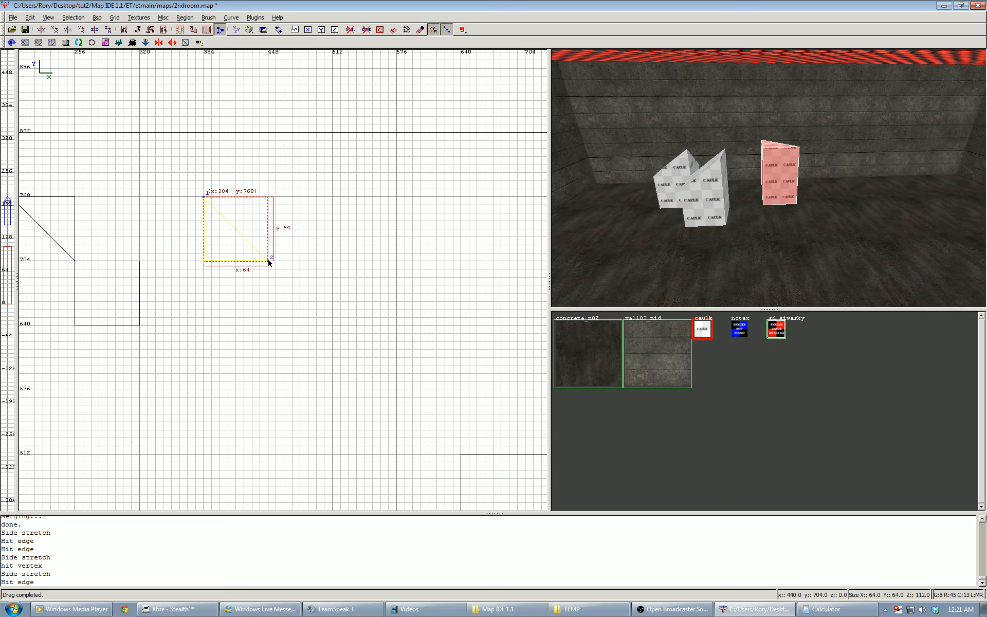
pyautogui.rightClick(692, 214)
pyautogui.press('Up')
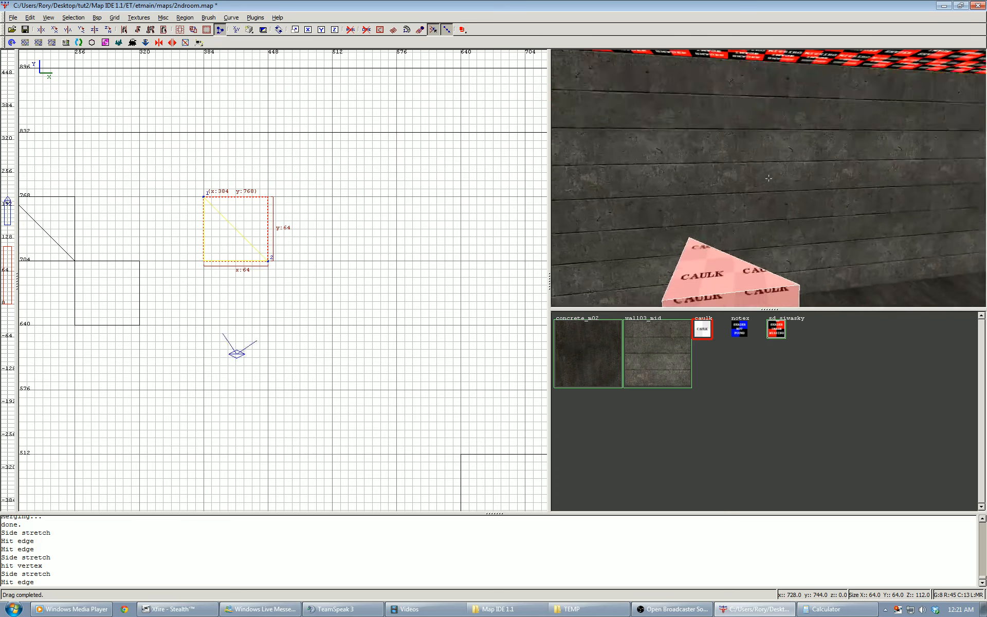
pyautogui.press('Down')
pyautogui.press('Up')
pyautogui.press('Down')
pyautogui.rightClick(605, 216)
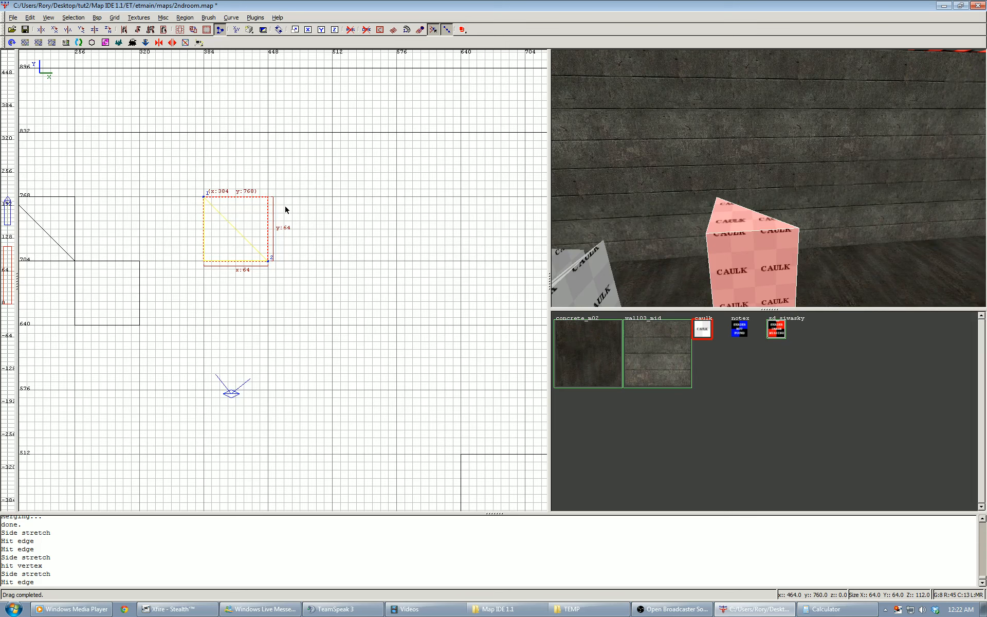
# Flip the clip side, split the brush into two halves along the diagonal, and deselect them
pyautogui.hotkey('ctrl', 'Return')
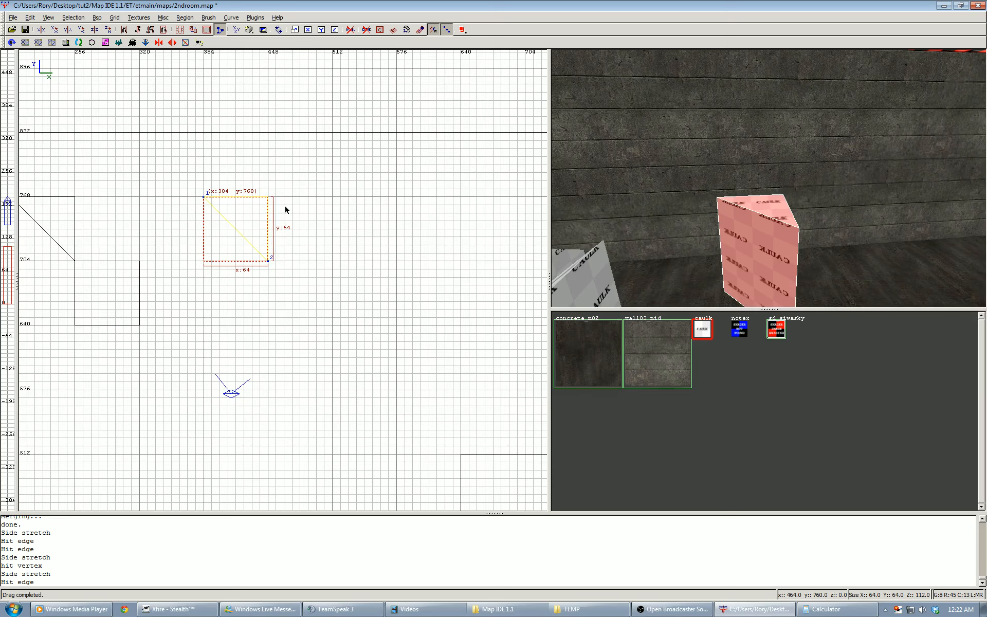
pyautogui.hotkey('shift', 'Return')
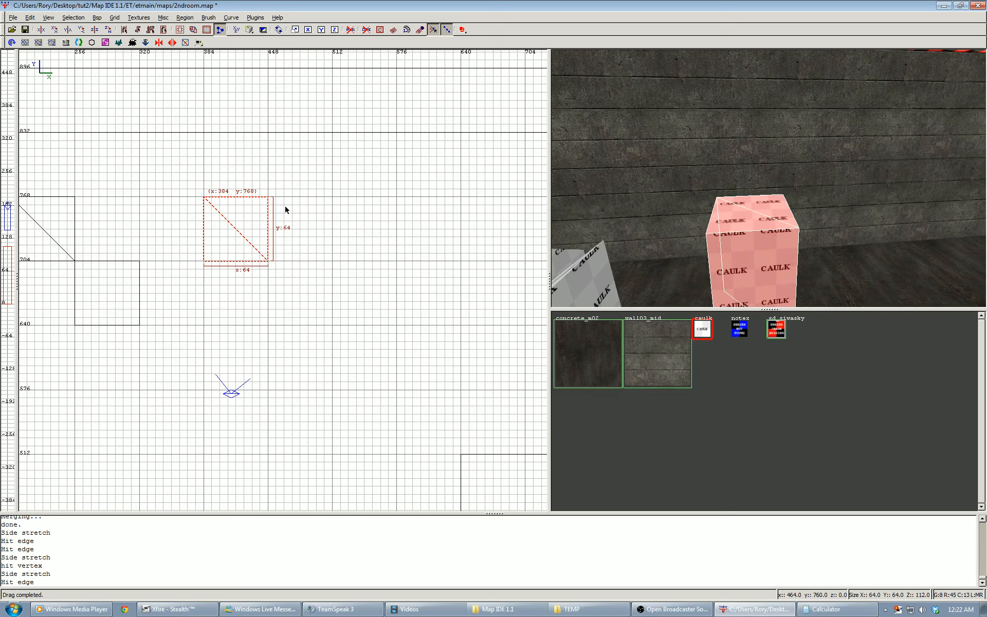
pyautogui.press('Up')
pyautogui.press('Right')
pyautogui.press('Down')
pyautogui.rightClick(769, 178)
pyautogui.moveTo(324, 238)
pyautogui.mouseDown(button='right')
pyautogui.moveTo(243, 252)
pyautogui.moveTo(235, 224)
pyautogui.moveTo(215, 237)
pyautogui.mouseUp(button='right')
pyautogui.press('Escape')
pyautogui.press('Escape')
# Draw a 64 by 64 unit caulk brush at x 512, y 768 and place three clip points, the third at x 544, z 0
pyautogui.moveTo(226, 234); pyautogui.dragTo(288, 296)
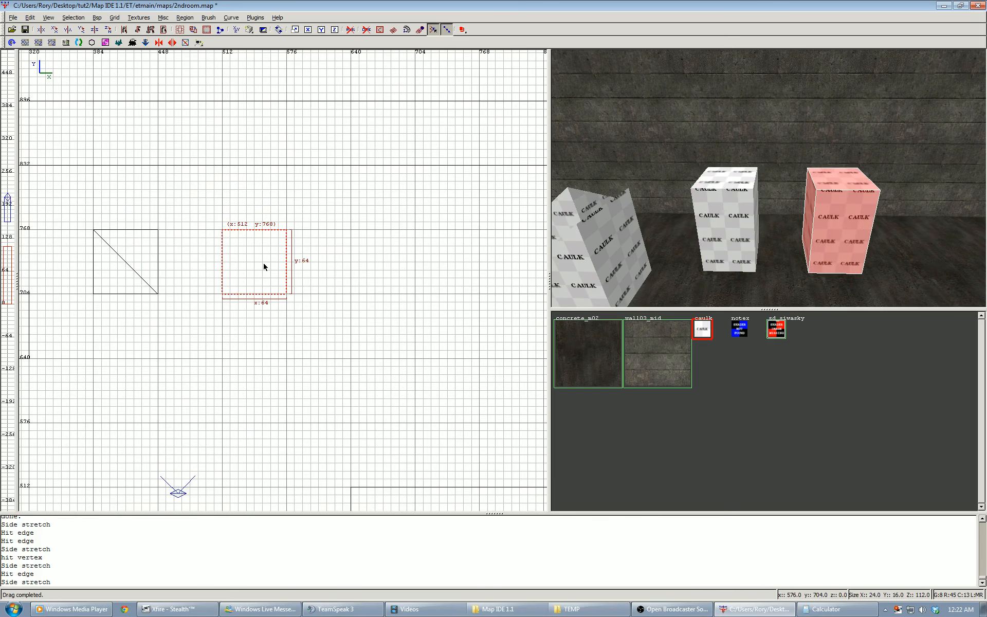
pyautogui.press('x')
pyautogui.click(287, 263)
pyautogui.hotkey('ctrl', 'Tab')
pyautogui.scroll(1, 333, 286)
pyautogui.click(274, 330)
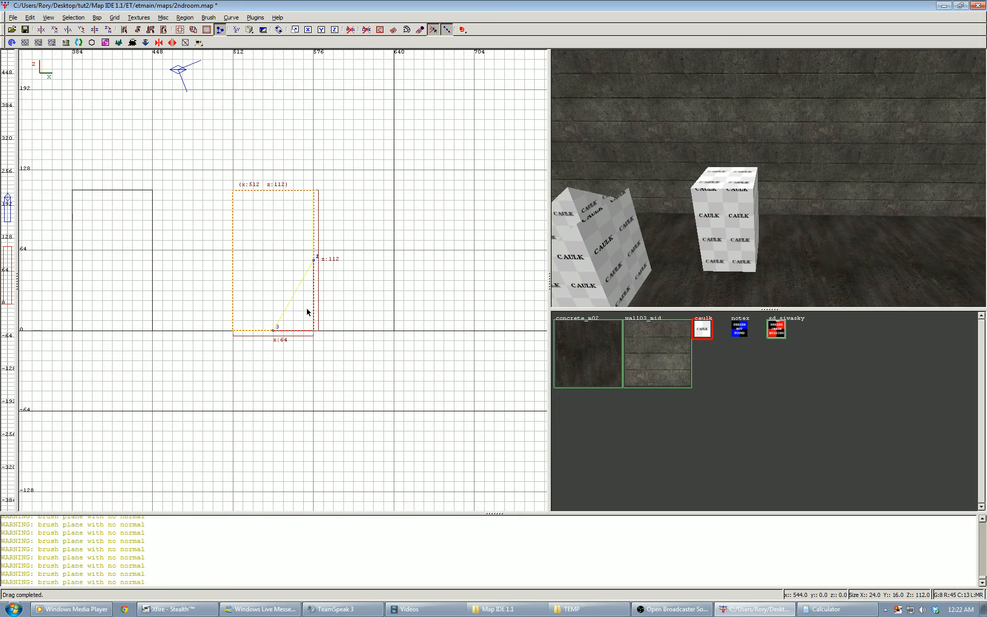
# Examine the three-point clip preview on the brush's lower edge from several angles in the 3D view
pyautogui.rightClick(556, 247)
pyautogui.press('Up')
pyautogui.press('Down')
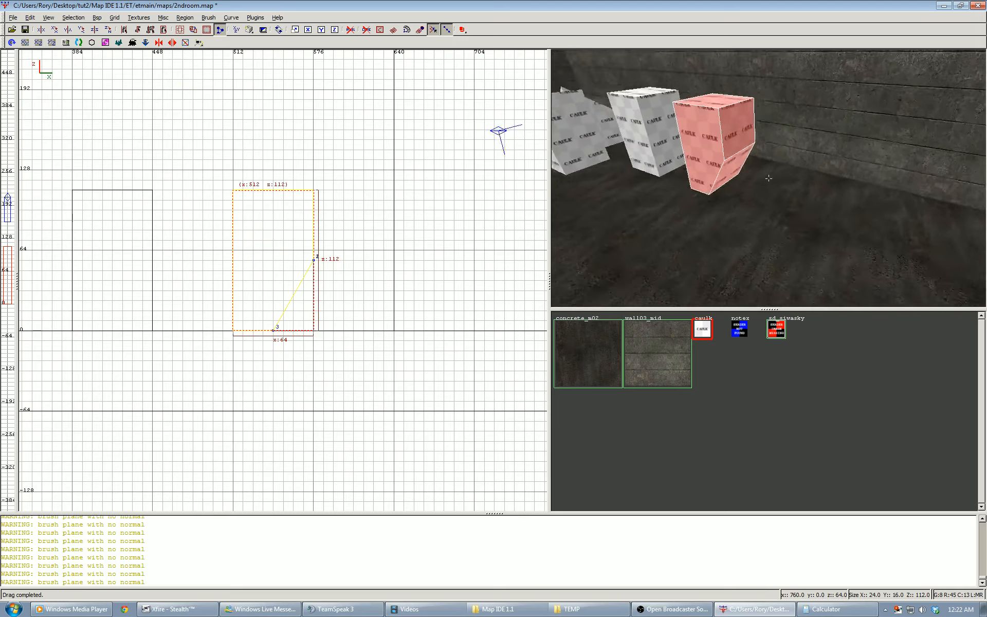
pyautogui.press('Up')
pyautogui.press('Up')
pyautogui.press('Down')
pyautogui.press('Up')
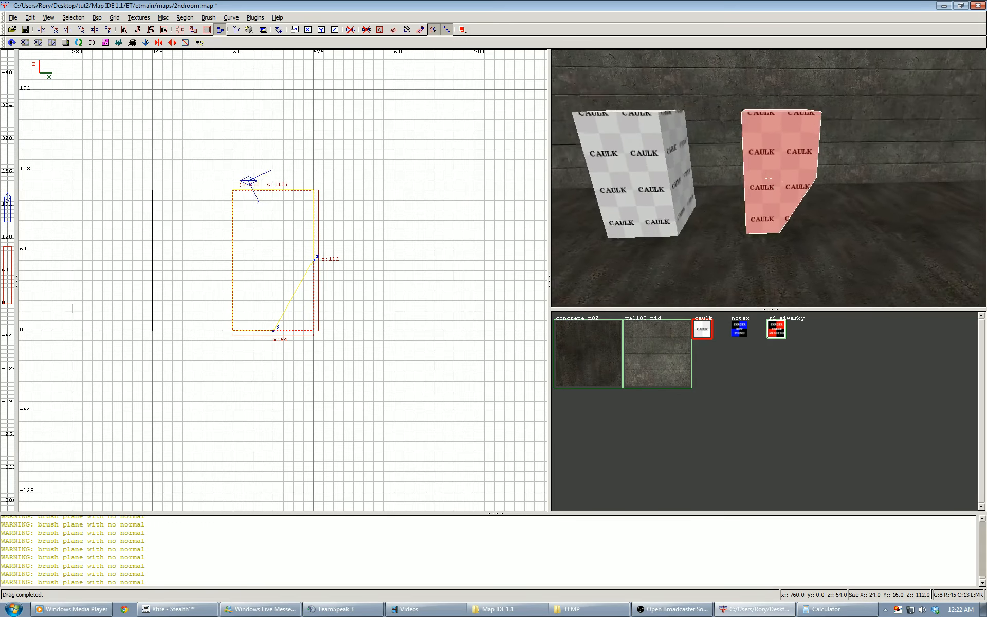
pyautogui.press('Down')
pyautogui.press('Up')
pyautogui.press('Down')
pyautogui.press('Up')
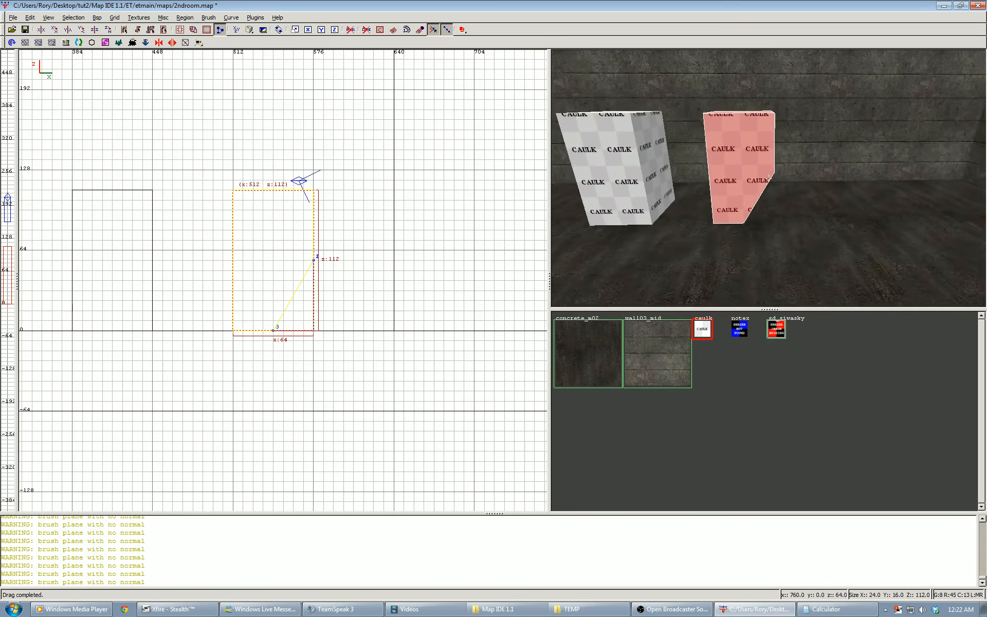
pyautogui.press('Down')
pyautogui.rightClick(770, 181)
# Move clip point 2 to x 560, y 704 in the XY view, clip the brush along the skewed plane, and deselect it
pyautogui.hotkey('ctrl', 'Tab')
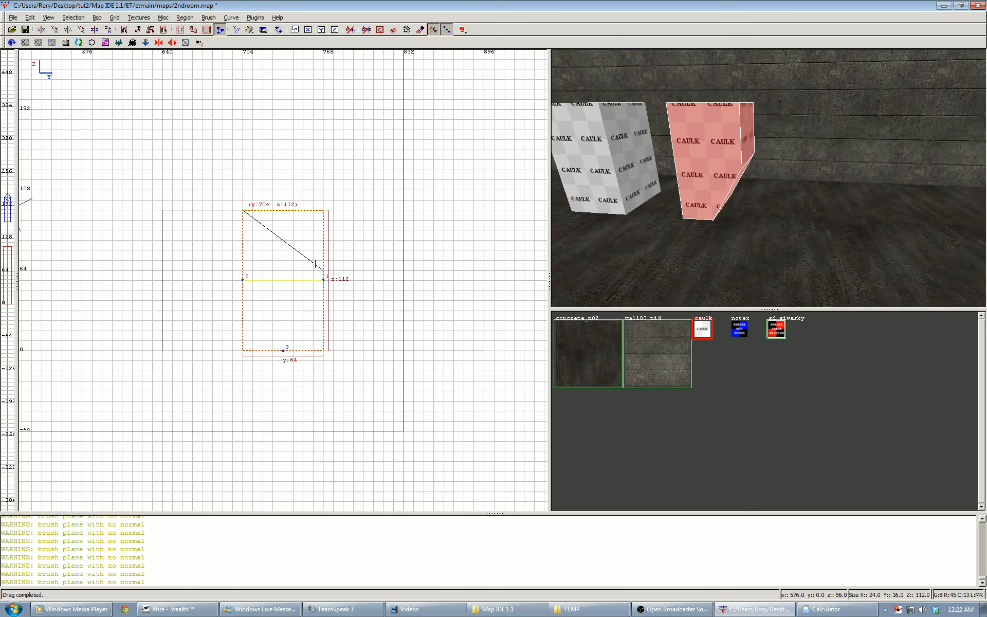
pyautogui.hotkey('ctrl', 'Tab')
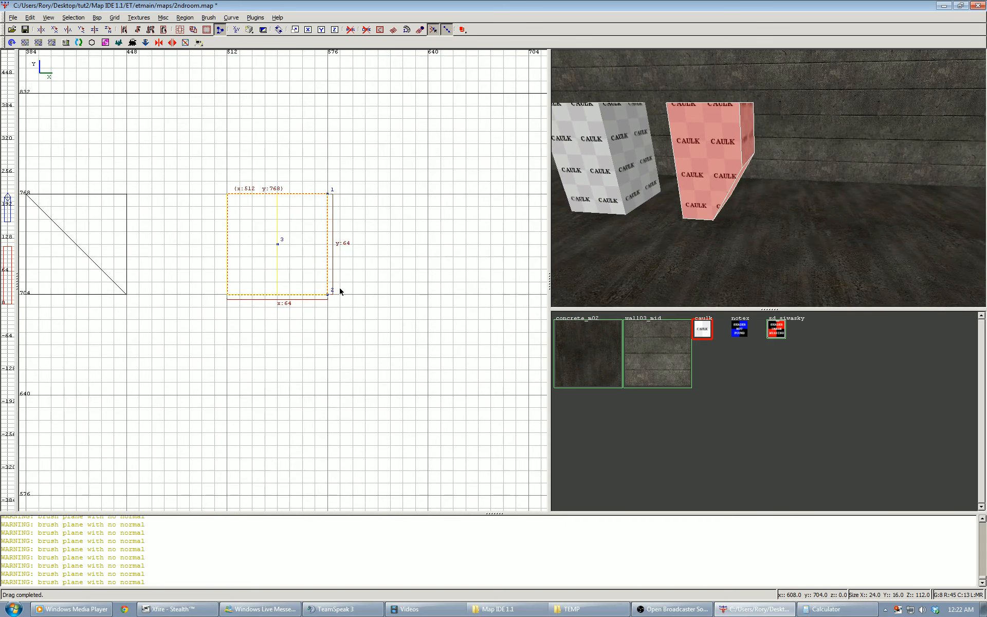
pyautogui.moveTo(328, 296); pyautogui.dragTo(305, 296)
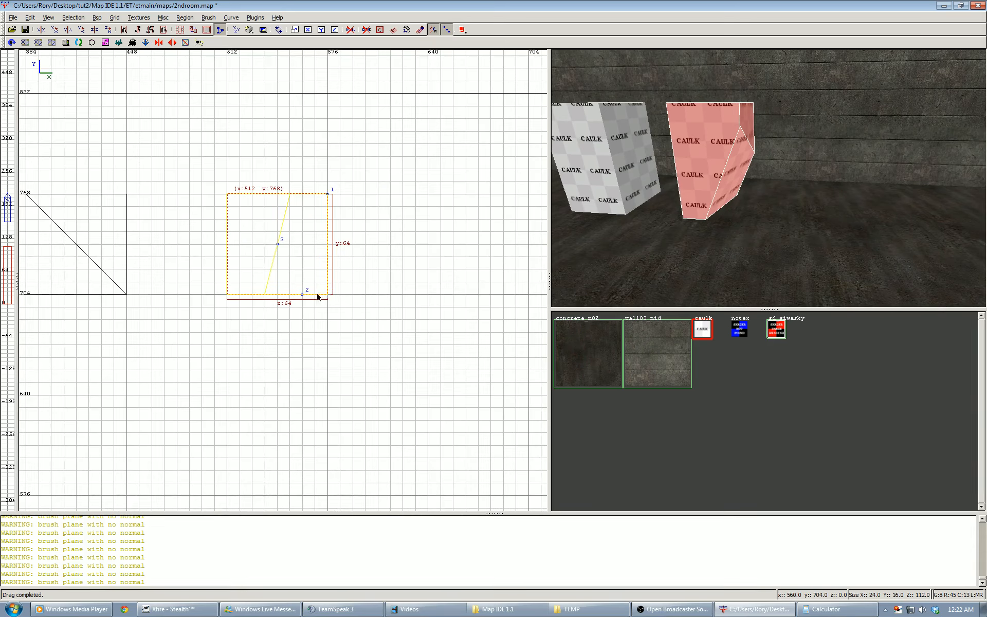
pyautogui.hotkey('ctrl', 'Tab')
pyautogui.rightClick(589, 261)
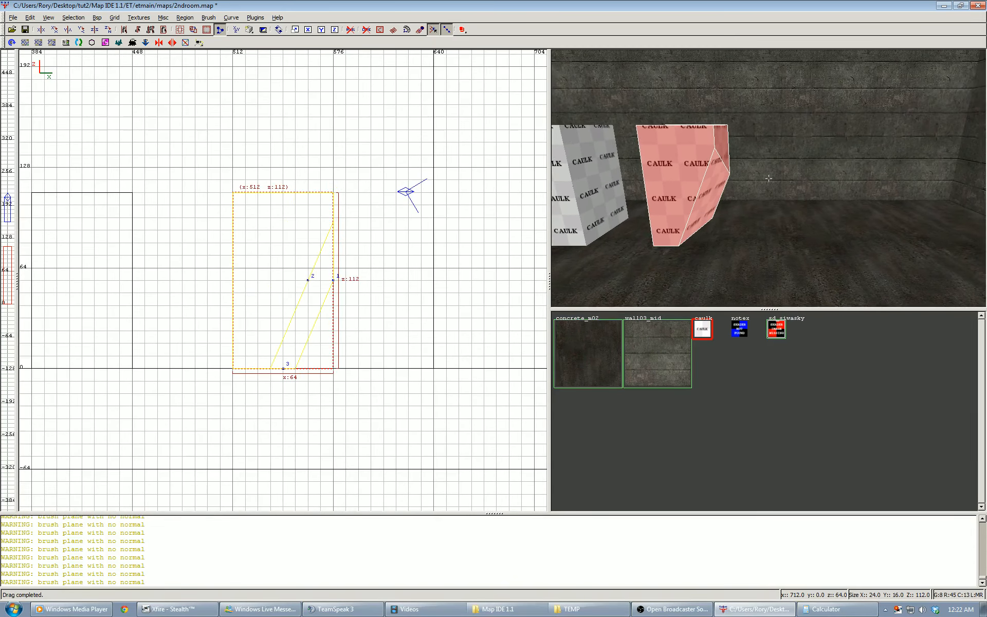
pyautogui.press('Left')
pyautogui.press('Return')
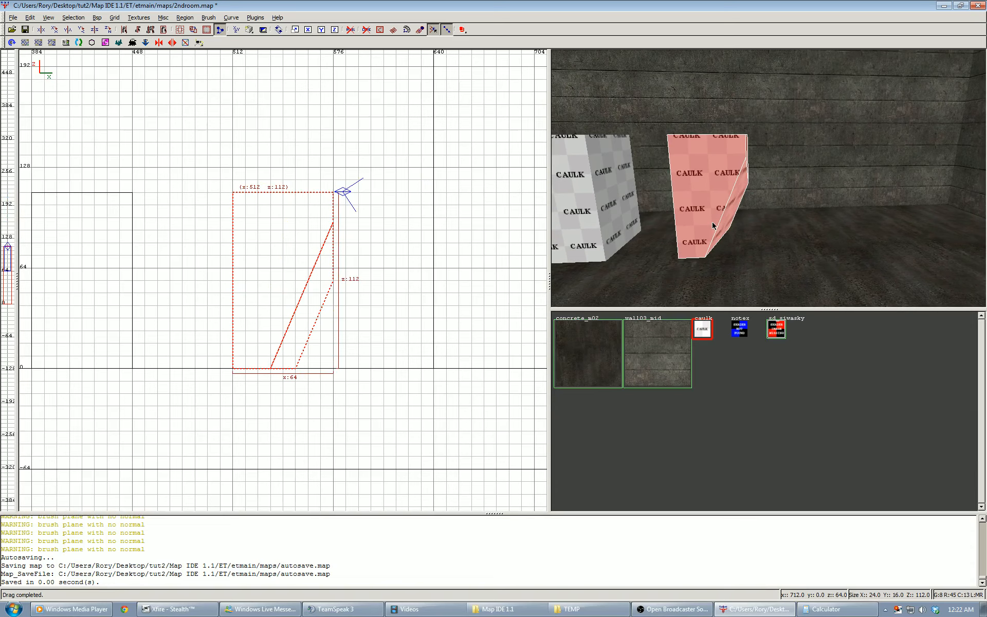
pyautogui.press('Escape')
pyautogui.press('Escape')
# Return to the XY view, draw a 64 by 64 unit caulk brush at x 384, y 640, and view it in 3D
pyautogui.scroll(-5, 275, 266)
pyautogui.hotkey('ctrl', 'Tab')
pyautogui.hotkey('ctrl', 'Tab')
pyautogui.moveTo(254, 198); pyautogui.dragTo(300, 284, button='right')
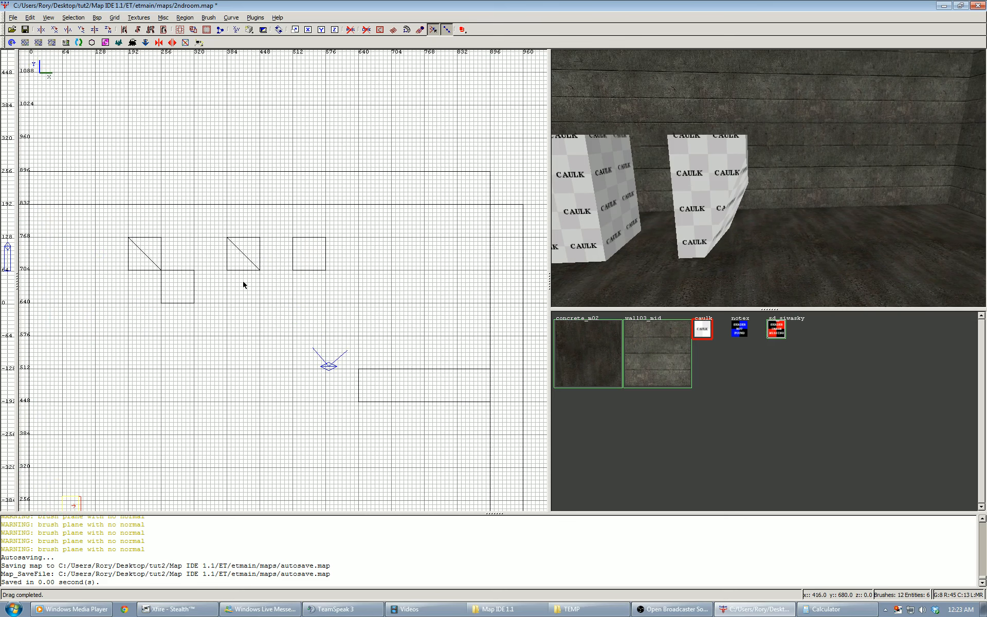
pyautogui.scroll(3, 243, 284)
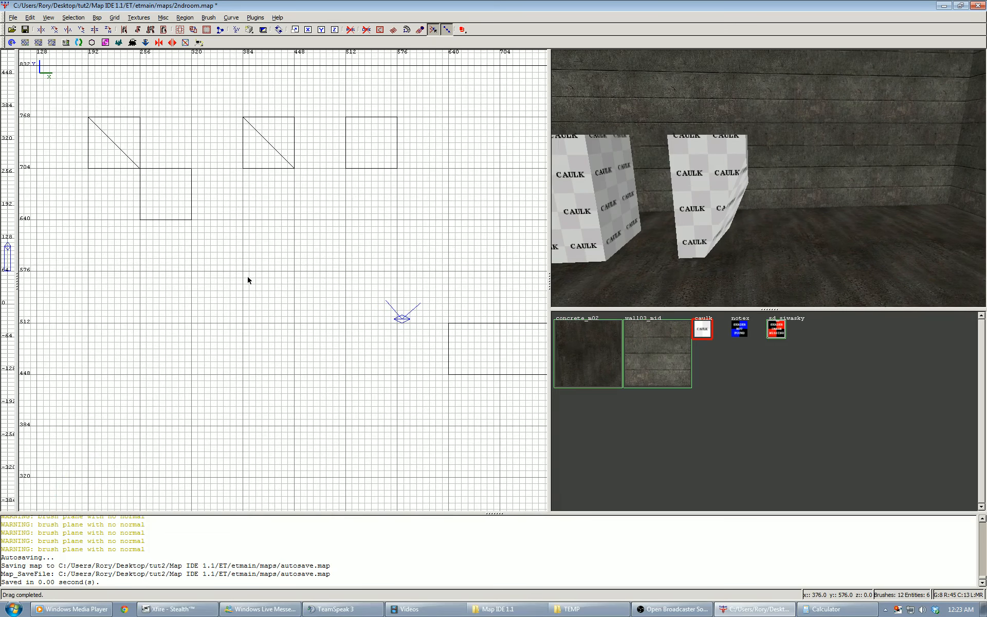
pyautogui.moveTo(244, 223); pyautogui.dragTo(295, 271)
pyautogui.rightClick(562, 207)
pyautogui.press('Down')
pyautogui.press('Left')
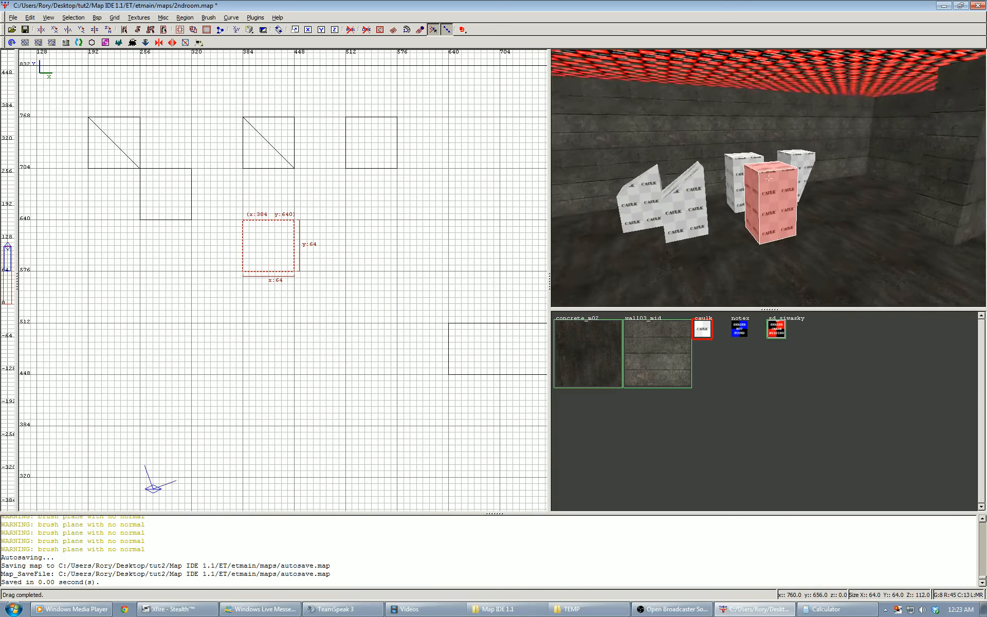
pyautogui.press('Up')
pyautogui.press('Left')
pyautogui.rightClick(702, 203)
# Move the new caulk brush 64 units down in the XY view to y 576
pyautogui.moveTo(293, 291); pyautogui.dragTo(289, 273, button='right')
pyautogui.moveTo(260, 231); pyautogui.dragTo(260, 278)
pyautogui.moveTo(260, 278); pyautogui.dragTo(328, 247, button='right')
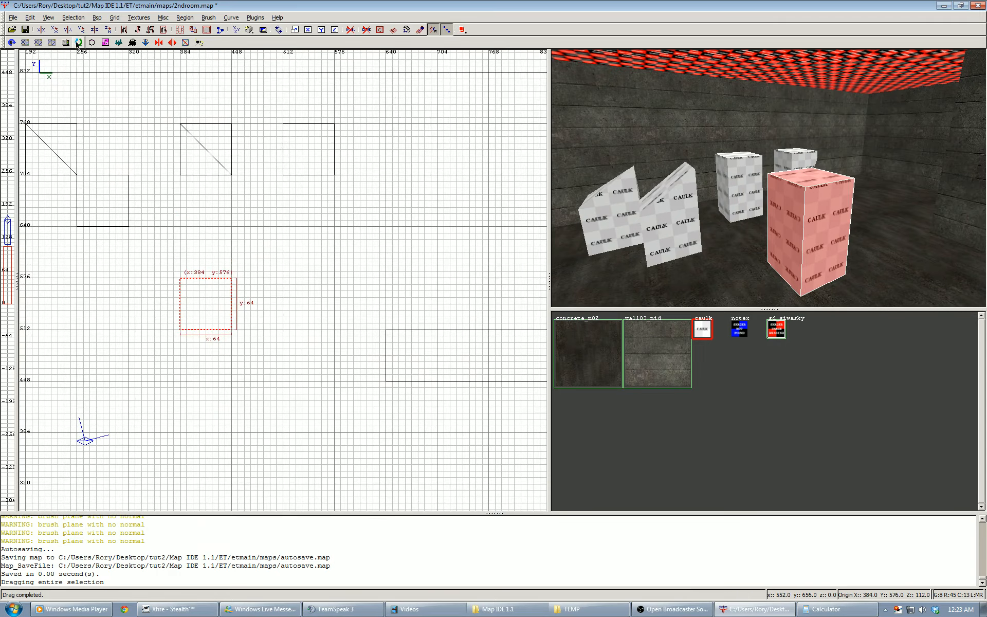
# Rotate the brush 45 degrees about the Z axis with arbitrary rotation, inspect it in 3D, and deselect it
pyautogui.click(73, 17)
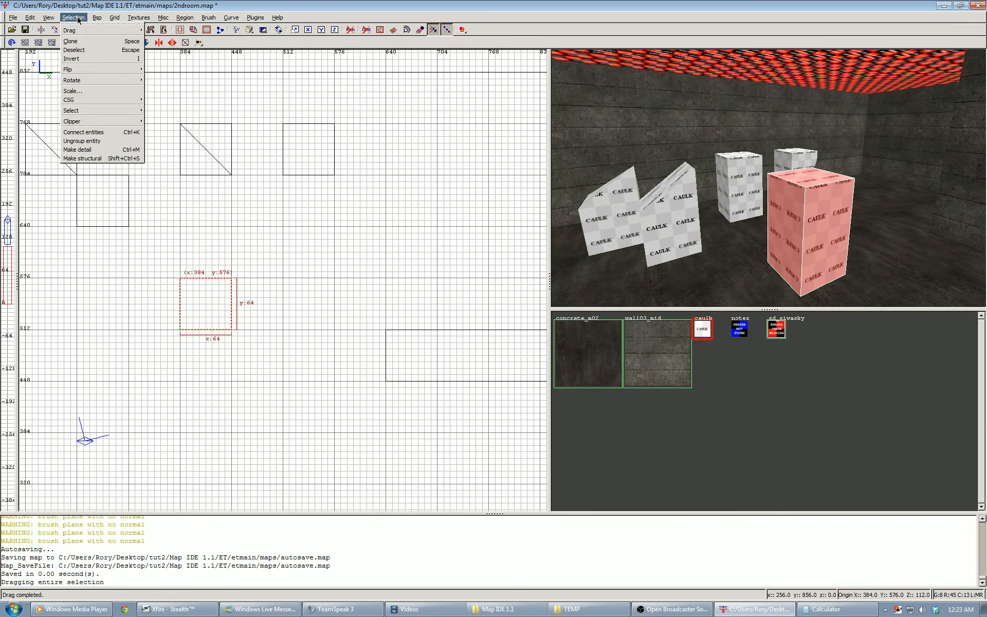
pyautogui.moveTo(89, 81)
pyautogui.click(166, 110)
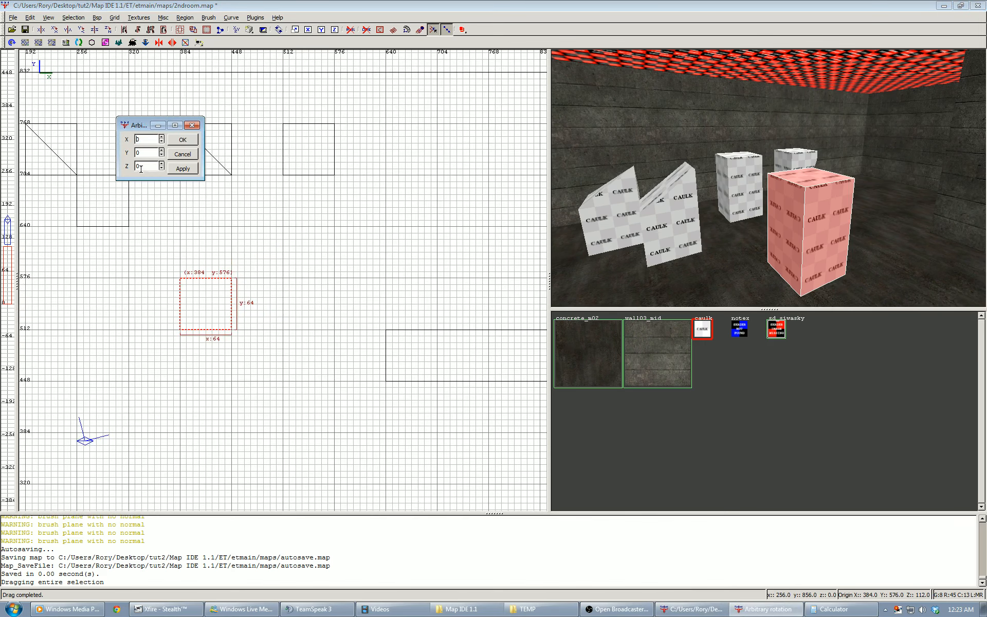
pyautogui.moveTo(143, 166); pyautogui.dragTo(115, 167)
pyautogui.click(184, 140)
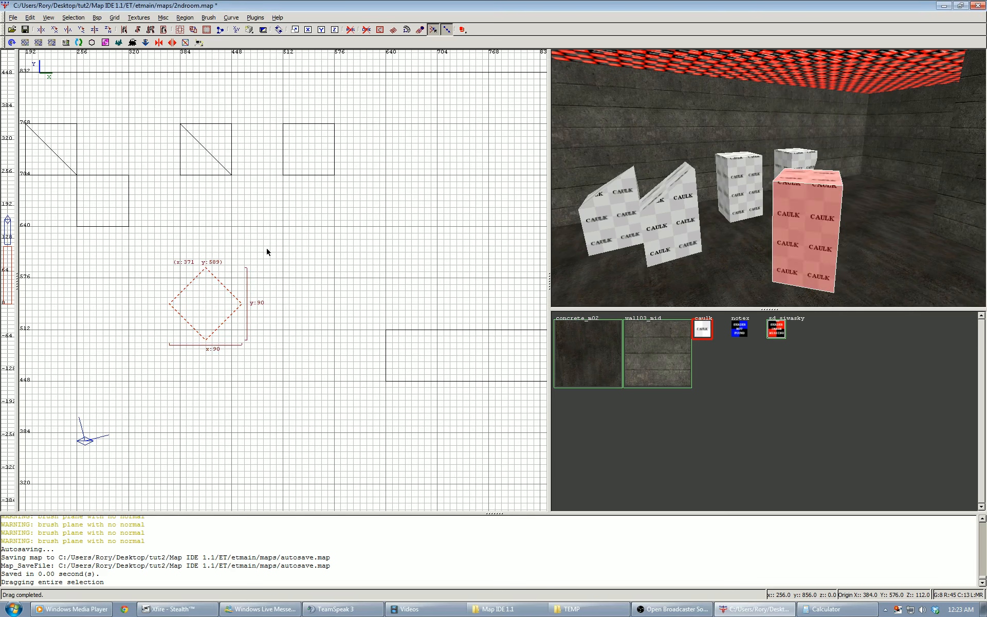
pyautogui.rightClick(703, 231)
pyautogui.press('Right')
pyautogui.rightClick(769, 179)
pyautogui.moveTo(213, 299)
pyautogui.mouseDown(button='right')
pyautogui.moveTo(194, 275)
pyautogui.moveTo(176, 298)
pyautogui.mouseUp(button='right')
pyautogui.press('Escape')
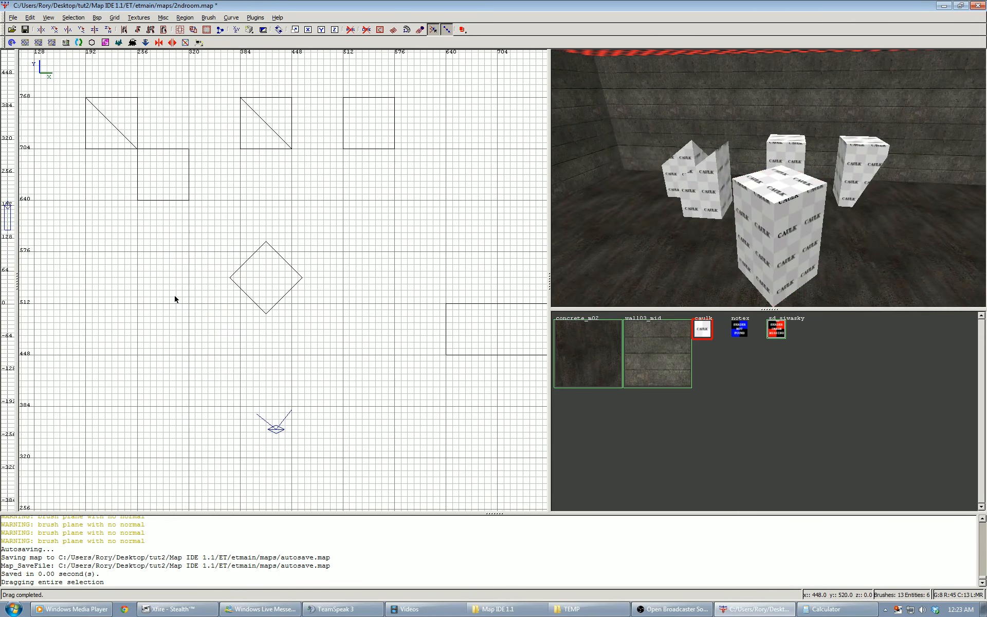
# Draw a 64 by 64 unit caulk brush at x 256, y 576 and free-rotate it to about 18 degrees off the grid
pyautogui.moveTo(137, 255); pyautogui.dragTo(190, 304)
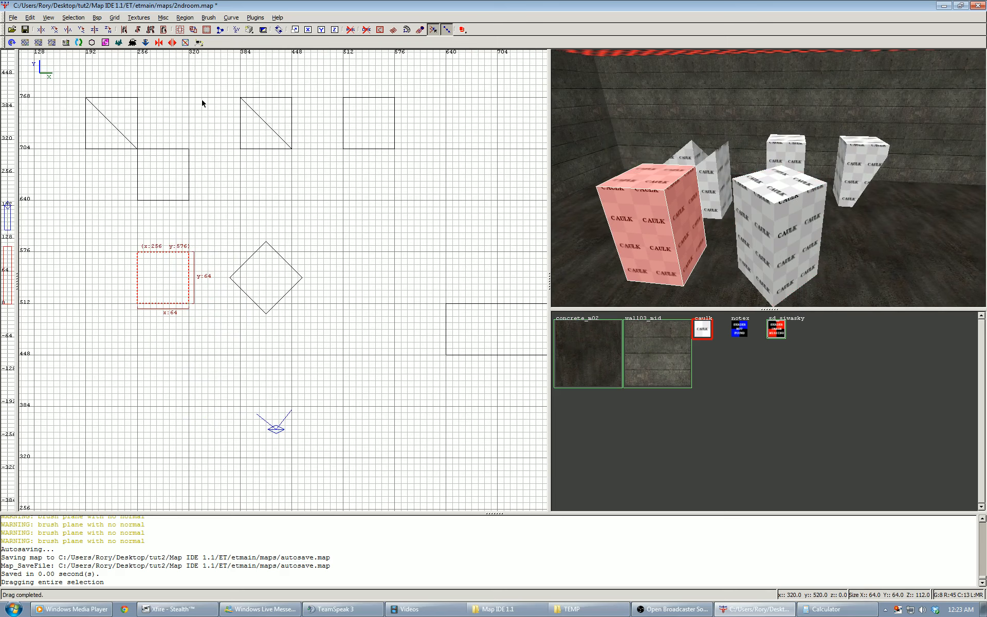
pyautogui.click(280, 30)
pyautogui.moveTo(283, 79)
pyautogui.mouseDown()
pyautogui.moveTo(236, 319)
pyautogui.moveTo(268, 171)
pyautogui.moveTo(265, 282)
pyautogui.moveTo(263, 229)
pyautogui.moveTo(263, 247)
pyautogui.mouseUp()
pyautogui.press('r')
pyautogui.press('Escape')
# Examine the two rotated brushes from different angles in the 3D view
pyautogui.moveTo(375, 284)
pyautogui.mouseDown(button='right')
pyautogui.moveTo(340, 269)
pyautogui.moveTo(345, 233)
pyautogui.mouseUp(button='right')
pyautogui.scroll(-1, 314, 262)
pyautogui.rightClick(635, 224)
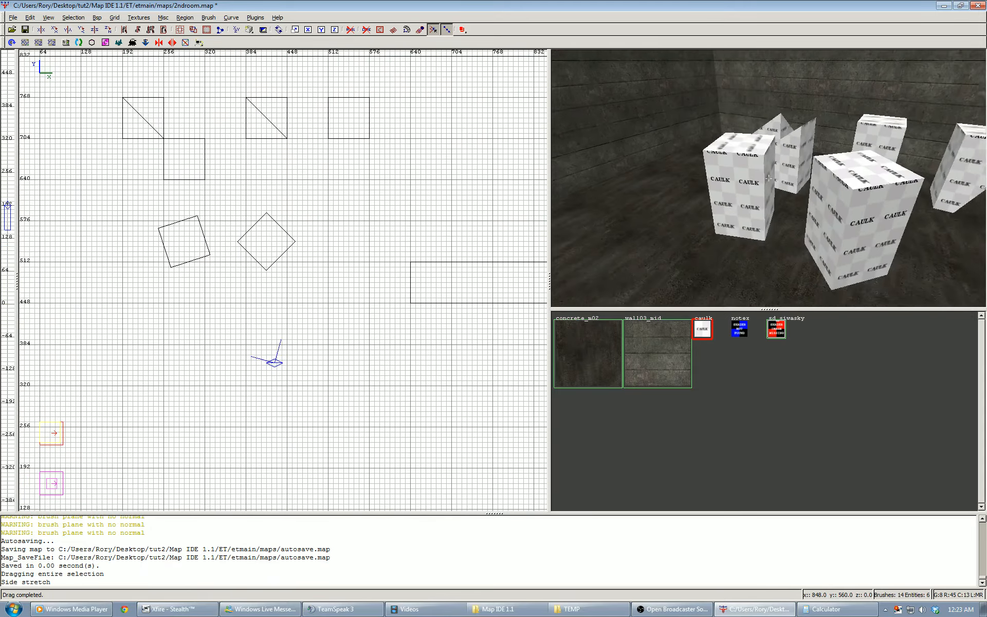
pyautogui.press('Left')
pyautogui.press('Right')
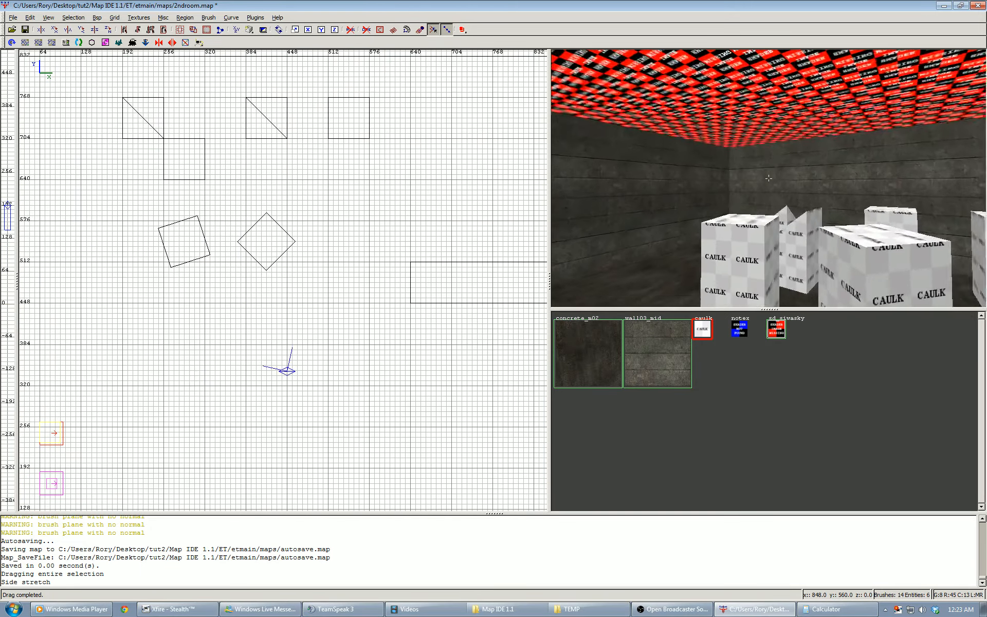
pyautogui.press('Up')
pyautogui.press('Down')
pyautogui.press('Right')
pyautogui.press('Down')
pyautogui.rightClick(768, 179)
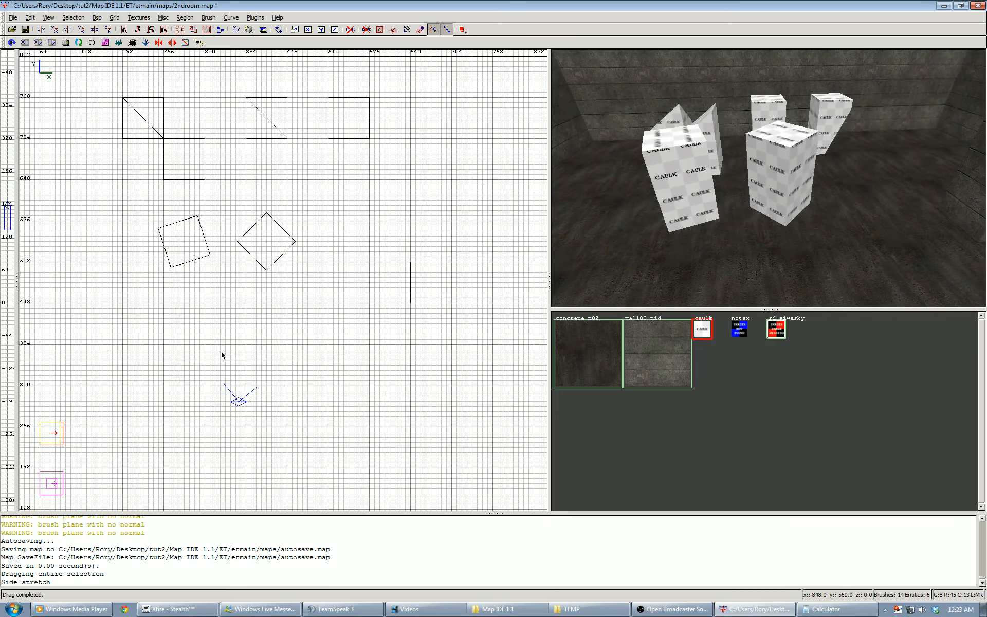
# Draw a 64 by 64 unit caulk brush at x 128, y 576 and view it in 3D
pyautogui.scroll(2, 163, 249)
pyautogui.moveTo(161, 249); pyautogui.dragTo(228, 316)
pyautogui.rightClick(769, 178)
pyautogui.press('Left')
pyautogui.press('Up')
pyautogui.rightClick(769, 178)
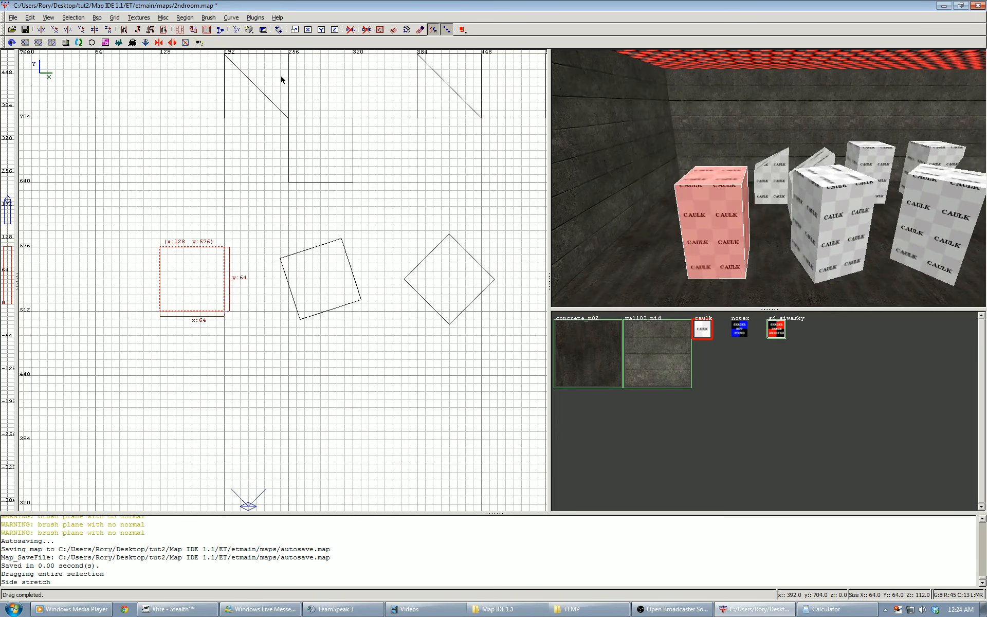
# Shrink the selected brush with the free scale tool, and undo the scaling
pyautogui.click(295, 29)
pyautogui.moveTo(298, 215)
pyautogui.mouseDown()
pyautogui.moveTo(283, 218)
pyautogui.moveTo(260, 253)
pyautogui.moveTo(339, 210)
pyautogui.moveTo(415, 108)
pyautogui.moveTo(301, 209)
pyautogui.moveTo(400, 135)
pyautogui.moveTo(394, 155)
pyautogui.moveTo(476, 88)
pyautogui.moveTo(405, 136)
pyautogui.moveTo(467, 110)
pyautogui.moveTo(350, 192)
pyautogui.mouseUp()
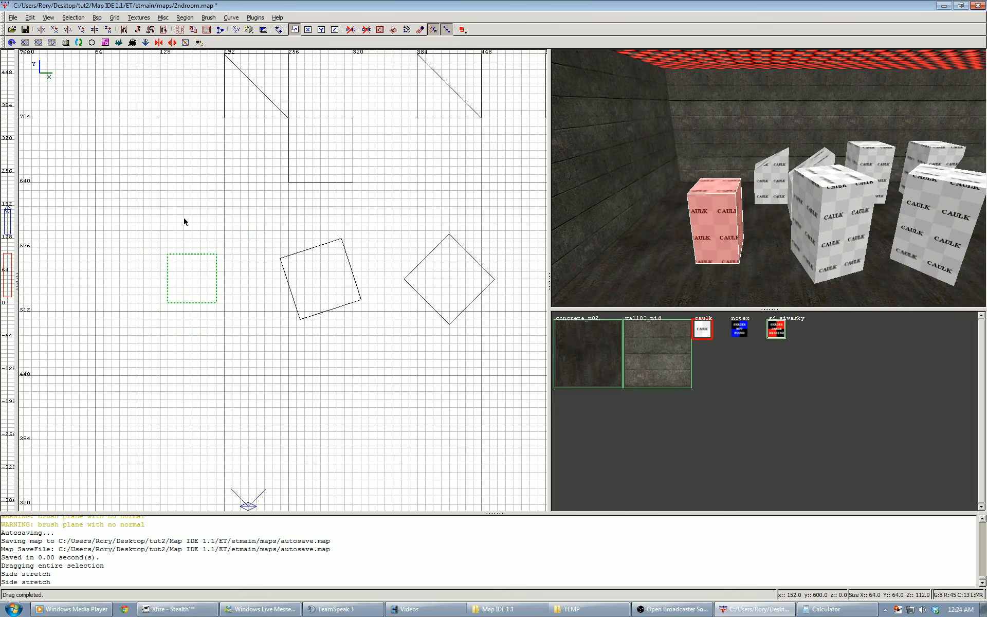
pyautogui.hotkey('ctrl', 'z')
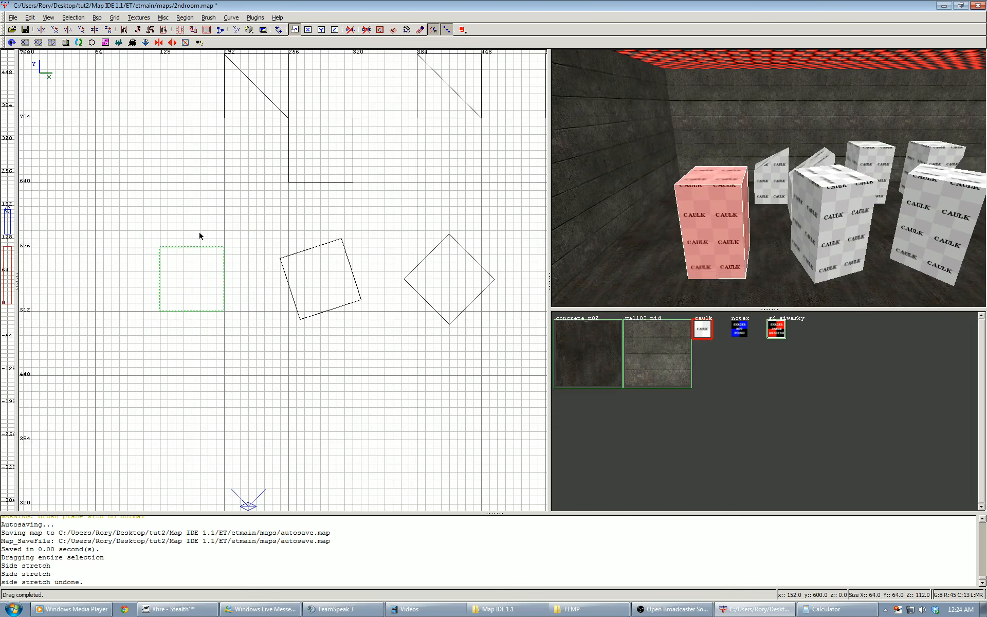
# Scale the selected brush by a factor of 0.5 in X, Y and Z
pyautogui.click(73, 18)
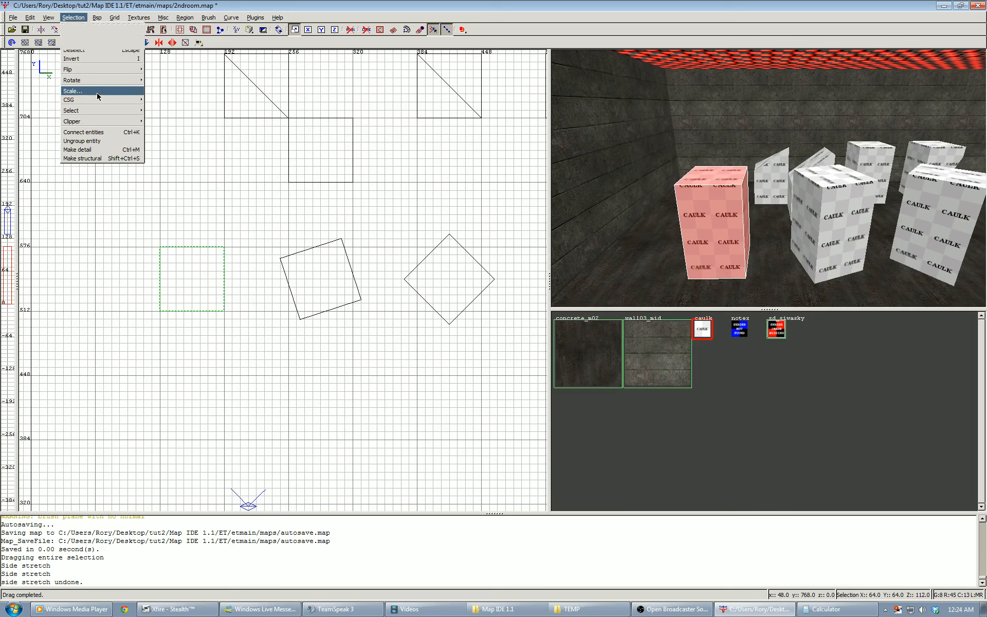
pyautogui.click(72, 91)
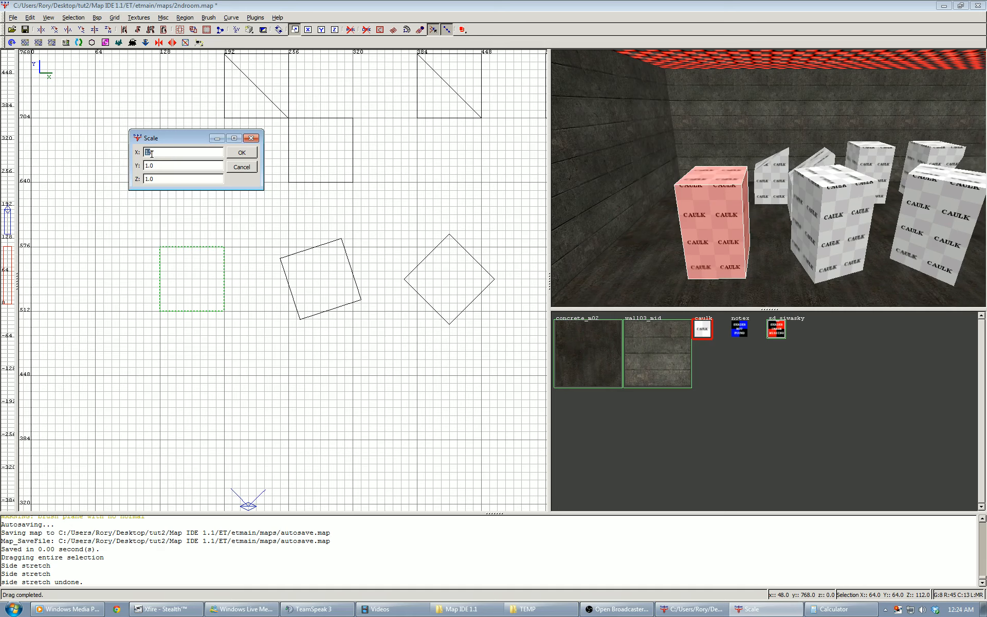
pyautogui.write('0.5')
pyautogui.press('Tab')
pyautogui.press('Tab')
pyautogui.write('0.5')
pyautogui.click(246, 155)
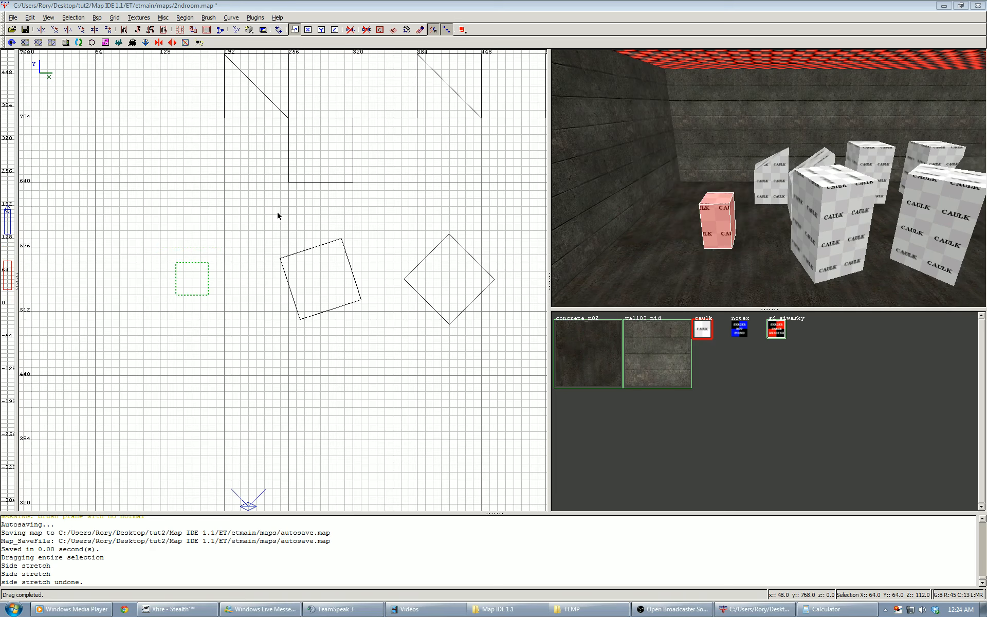
# Examine the scaled brush beside the other demonstration brushes in the 3D view, and deselect it
pyautogui.rightClick(692, 226)
pyautogui.press('Up')
pyautogui.press('Down')
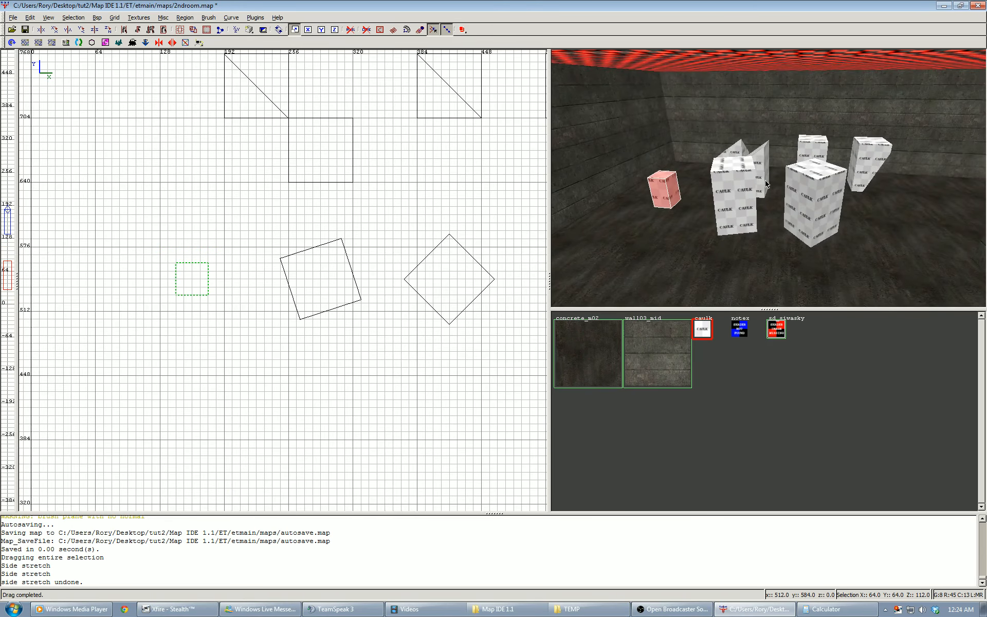
pyautogui.press('Escape')
pyautogui.press('Escape')
pyautogui.press('Up')
pyautogui.press('Down')
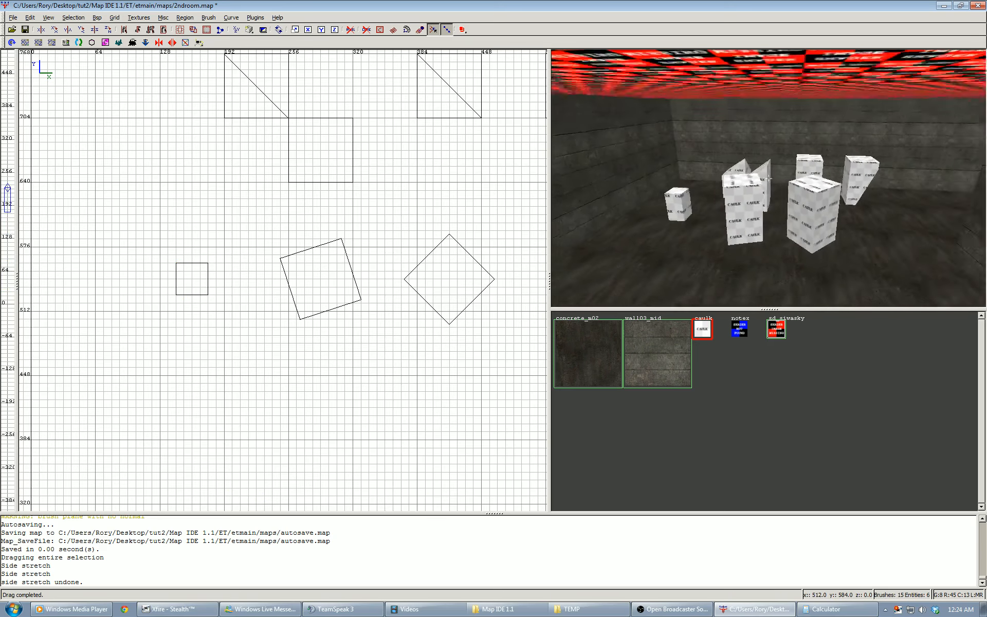
pyautogui.press('Up')
pyautogui.rightClick(769, 178)
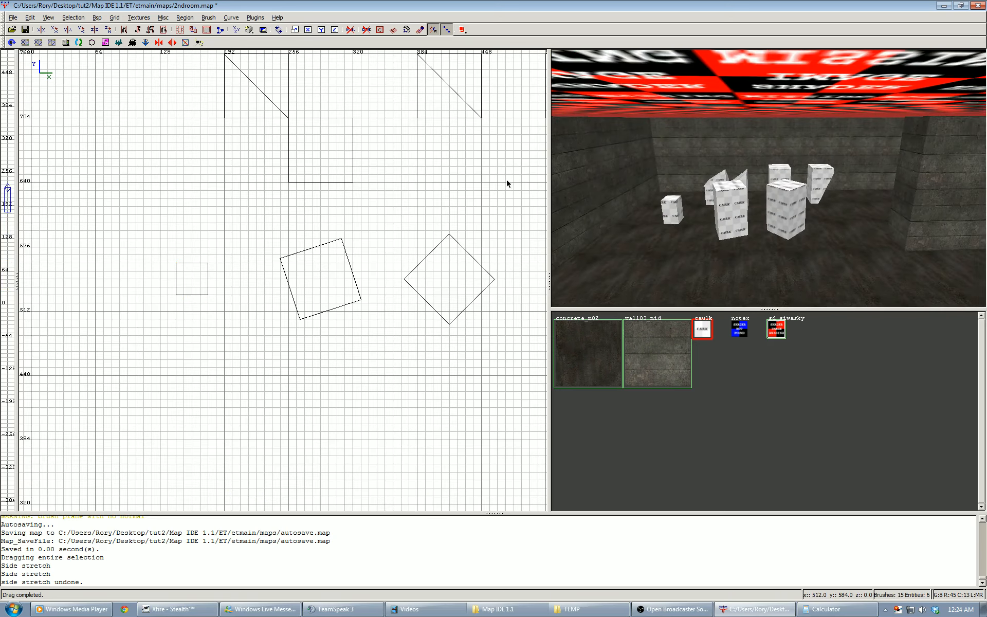